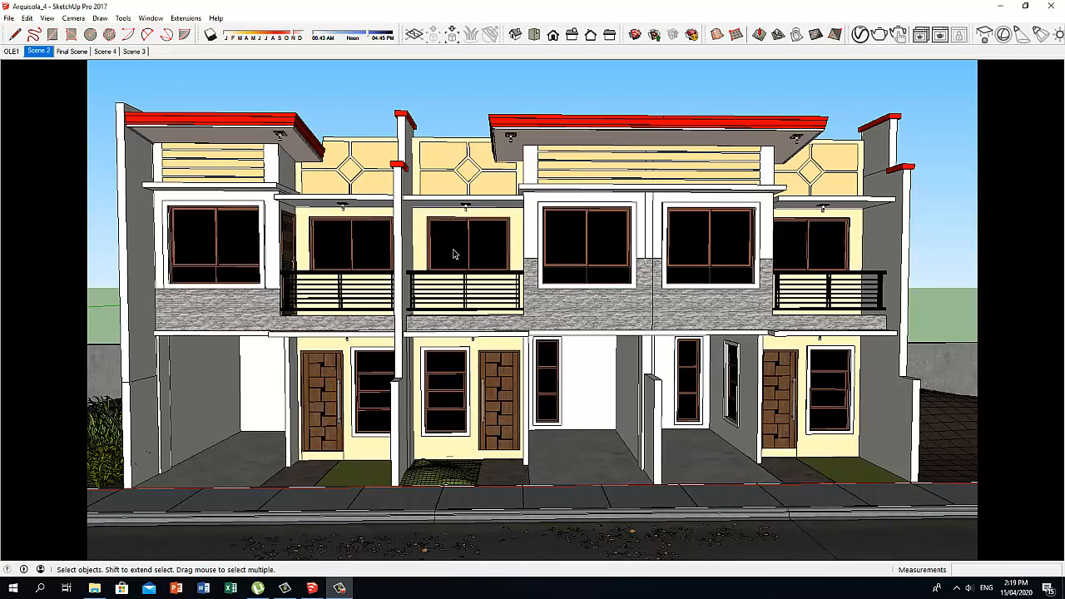
Step: Open Component Attributes for the upper-floor window above the second balcony and rename the component SLIDING WINDOW
click(454, 253)
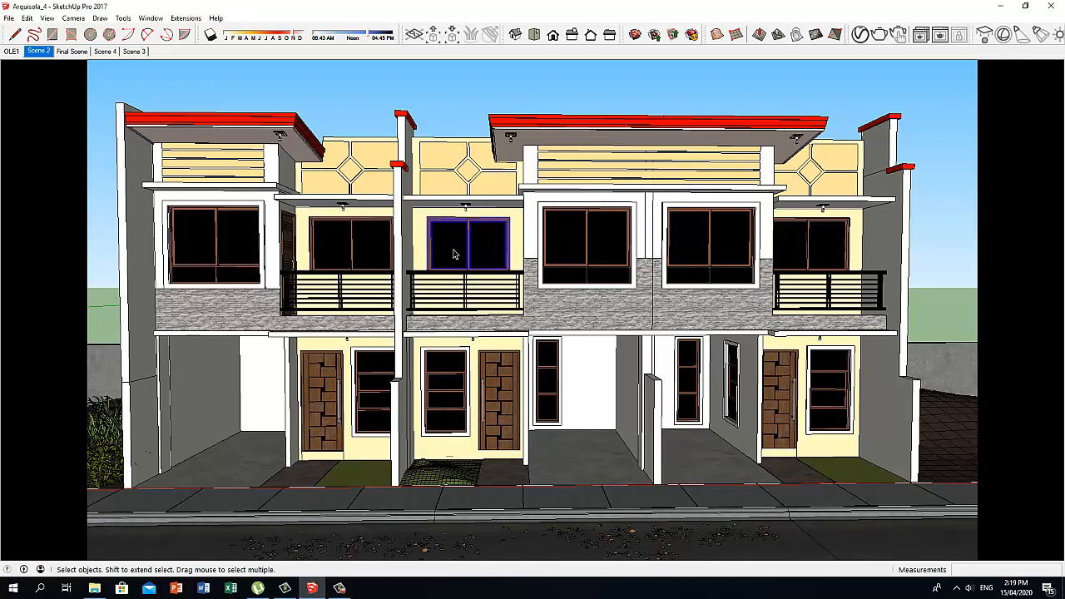
click(151, 18)
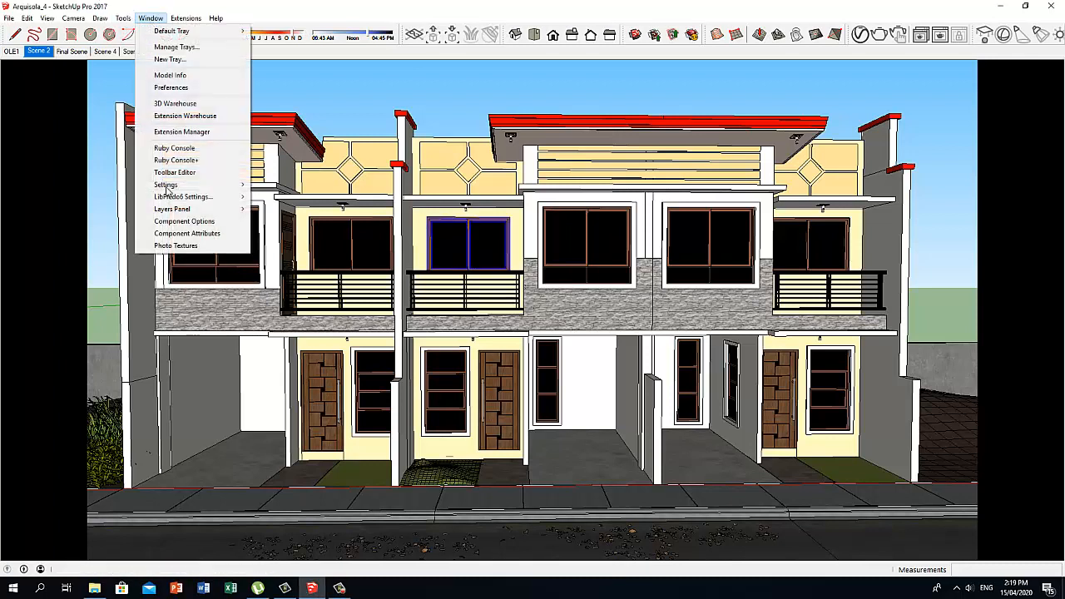
click(172, 234)
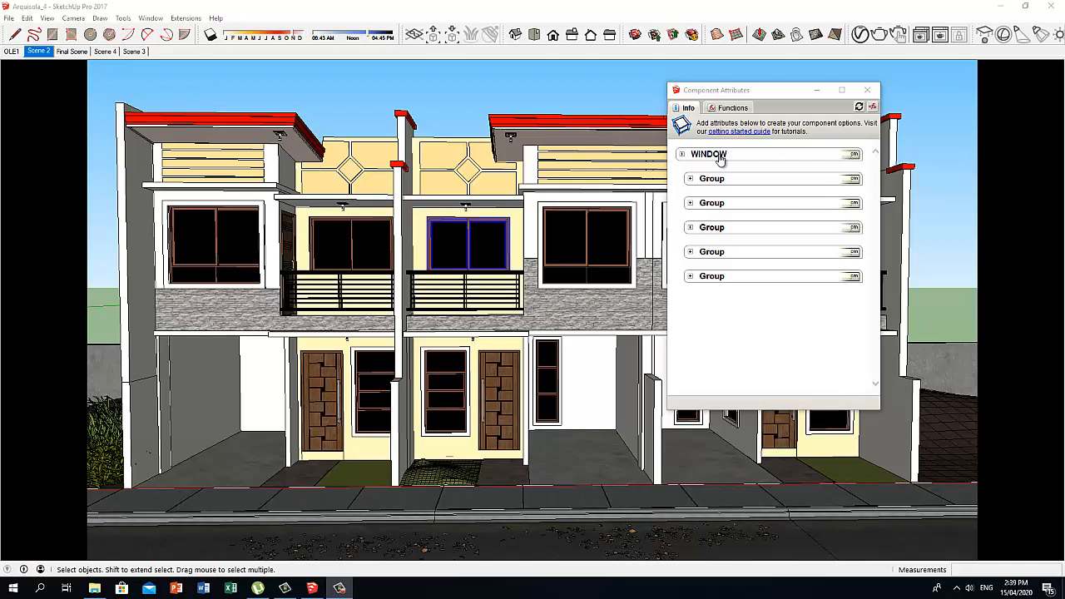
click(720, 157)
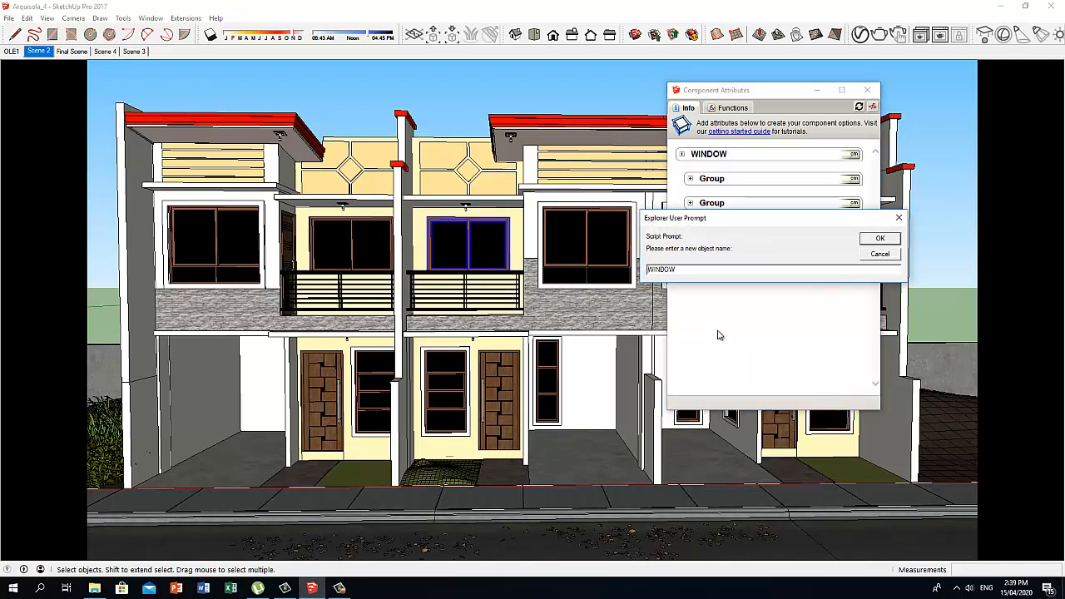
text(SLIDING)
click(880, 238)
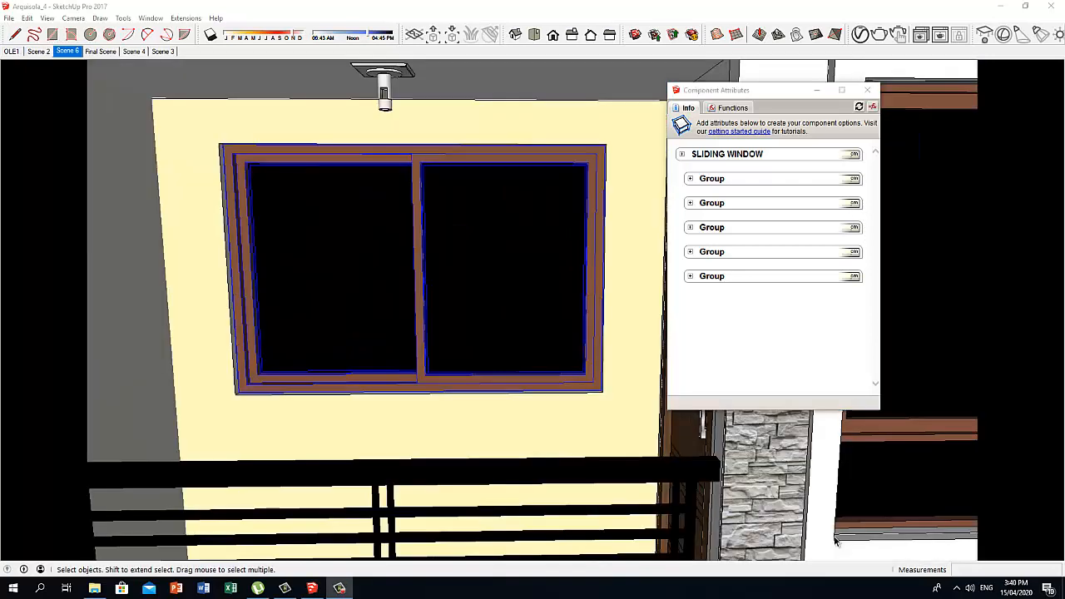
Step: Enter the sliding window component and rename its outer frame group MAINFRAME
double_click(387, 217)
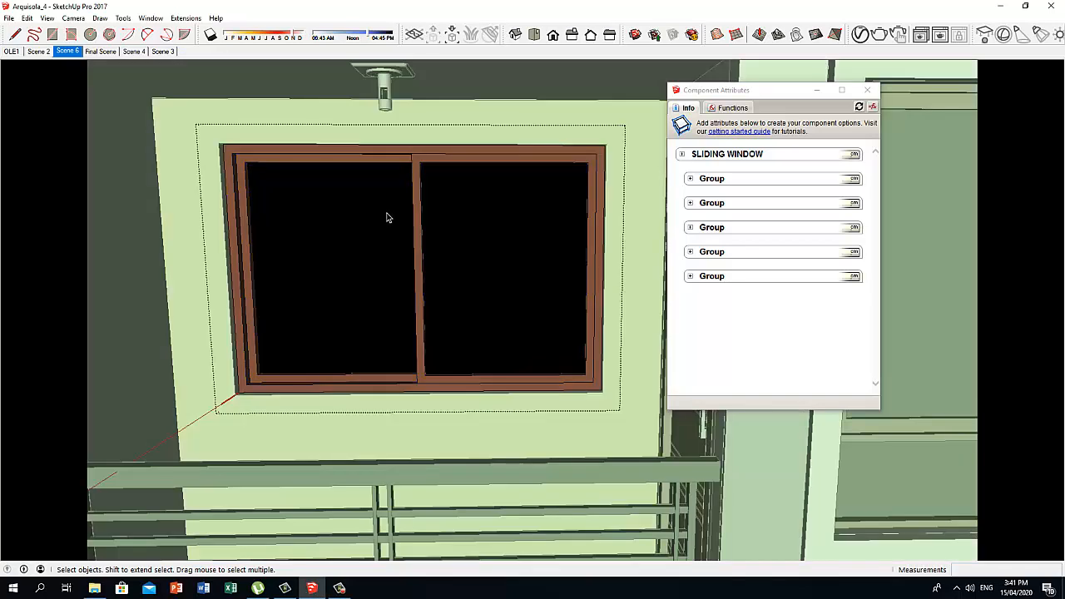
click(387, 155)
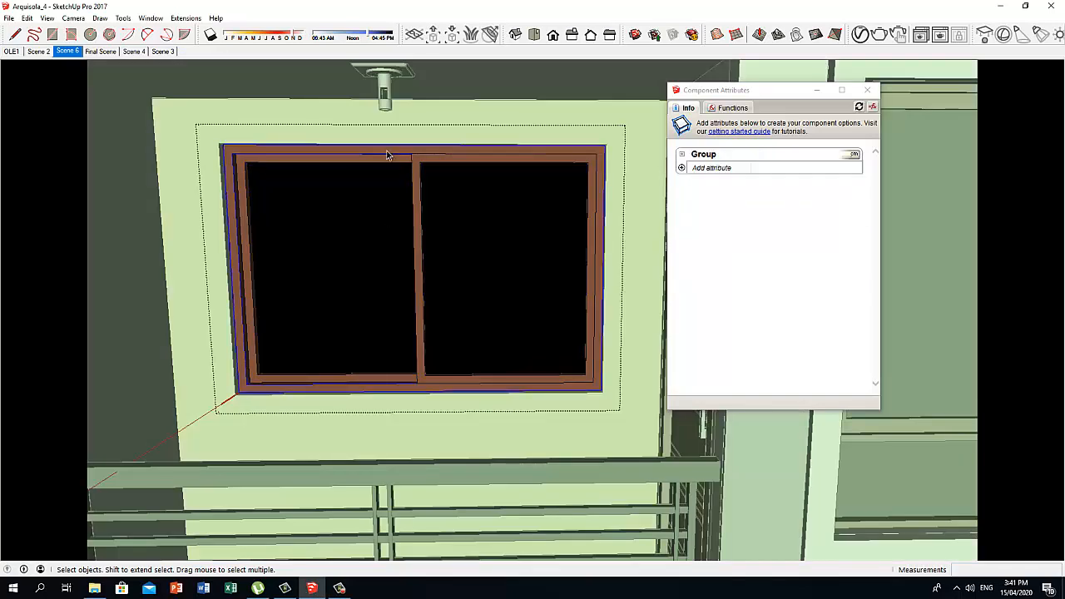
double_click(712, 160)
text(MAINFRAME)
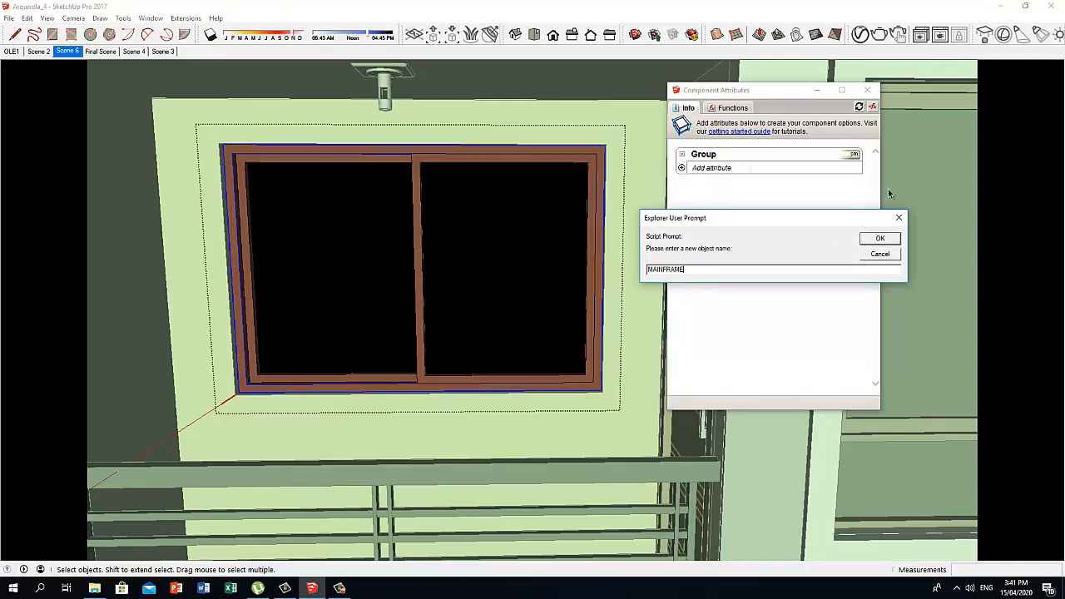
click(878, 239)
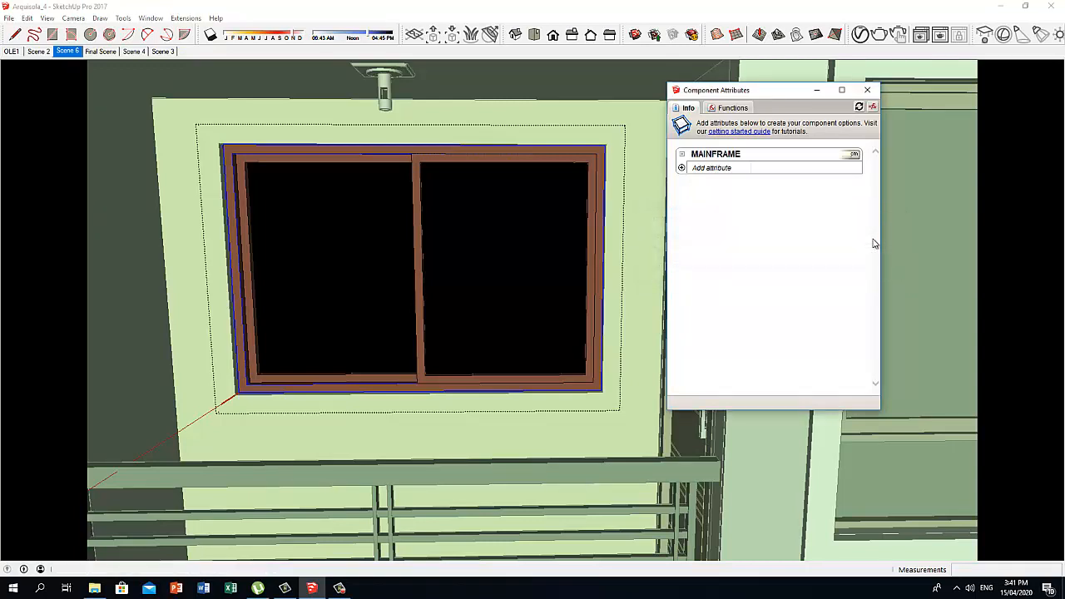
Step: Rename the left sash frame group FRAME1 and the right sash frame group FRAME2
click(244, 188)
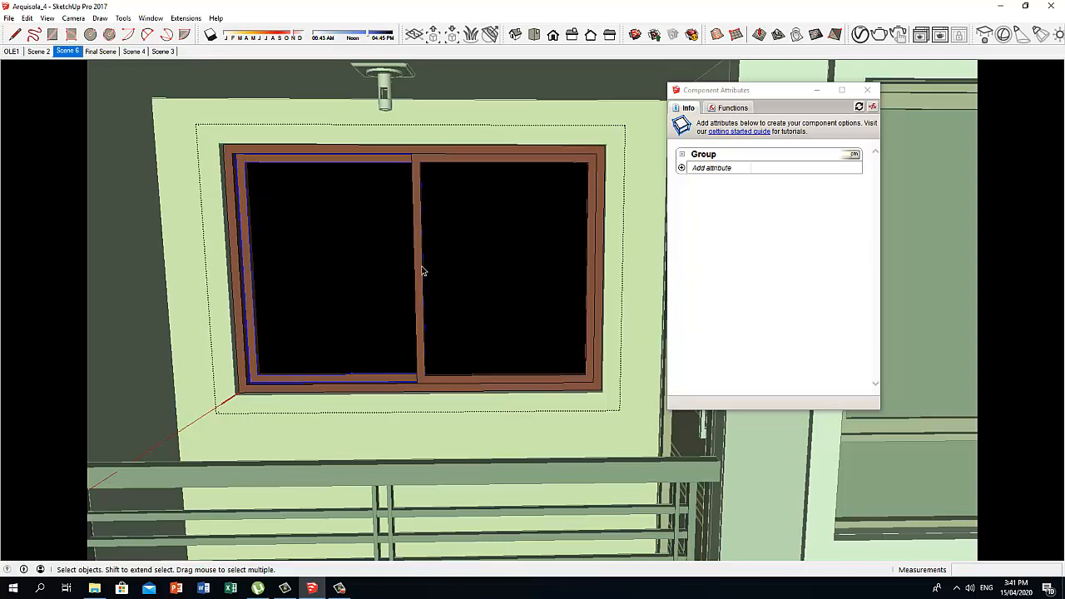
double_click(704, 155)
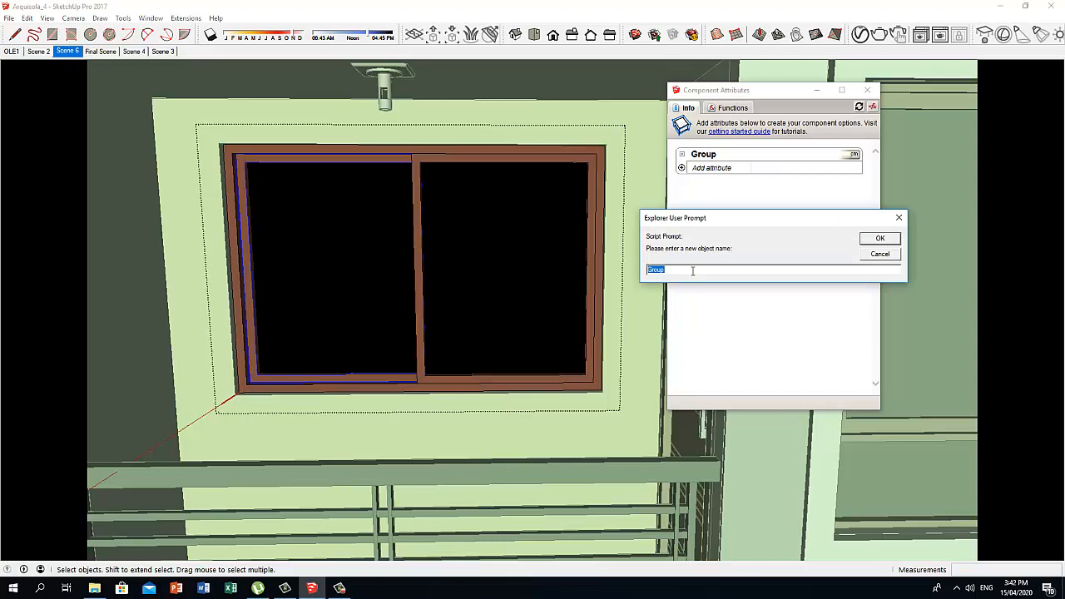
text(FRAME1)
click(882, 238)
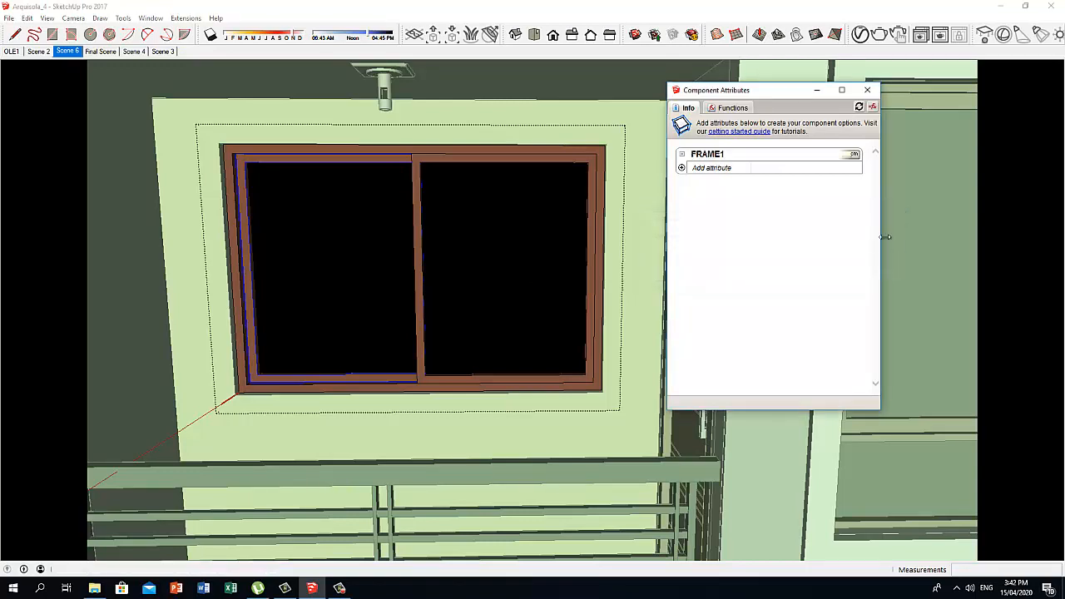
click(471, 189)
double_click(700, 156)
text(FRAMES)
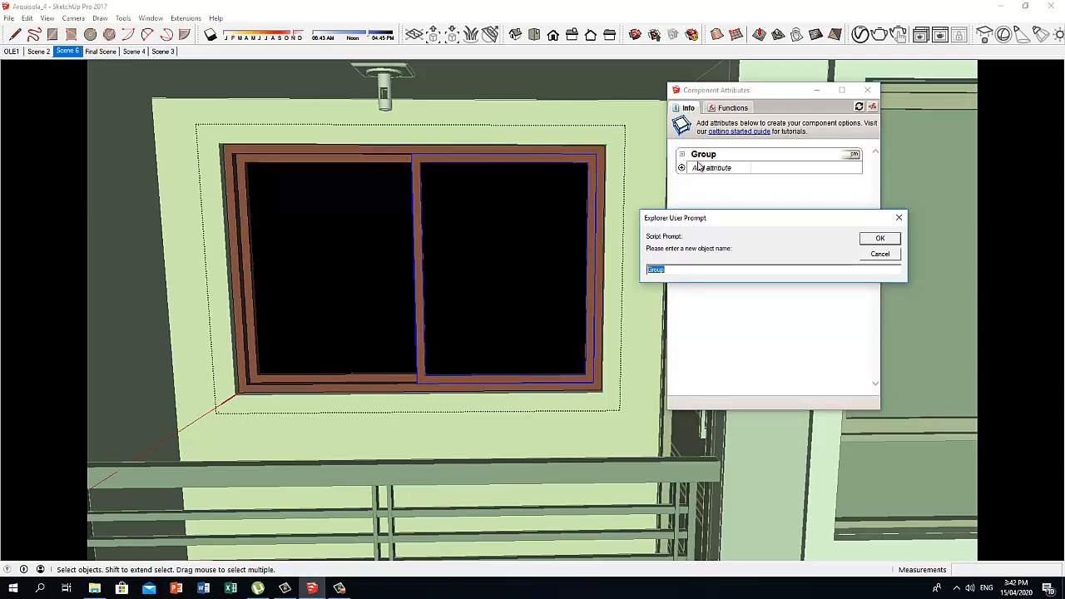
click(879, 240)
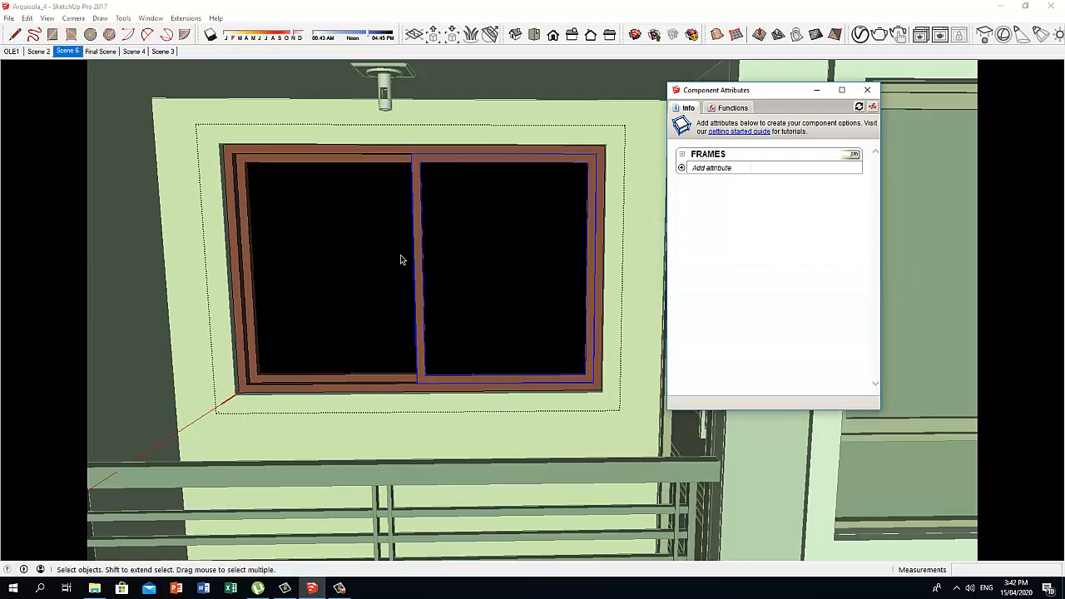
Step: Rename the left glass pane group GLASS1 and the right glass pane group GLASS2
click(316, 247)
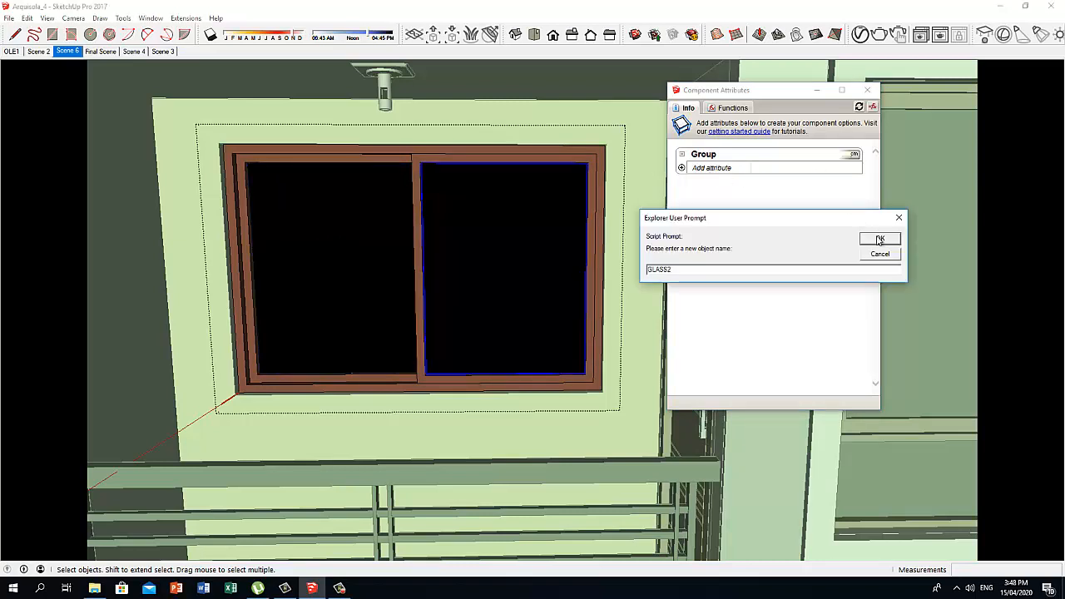
click(881, 240)
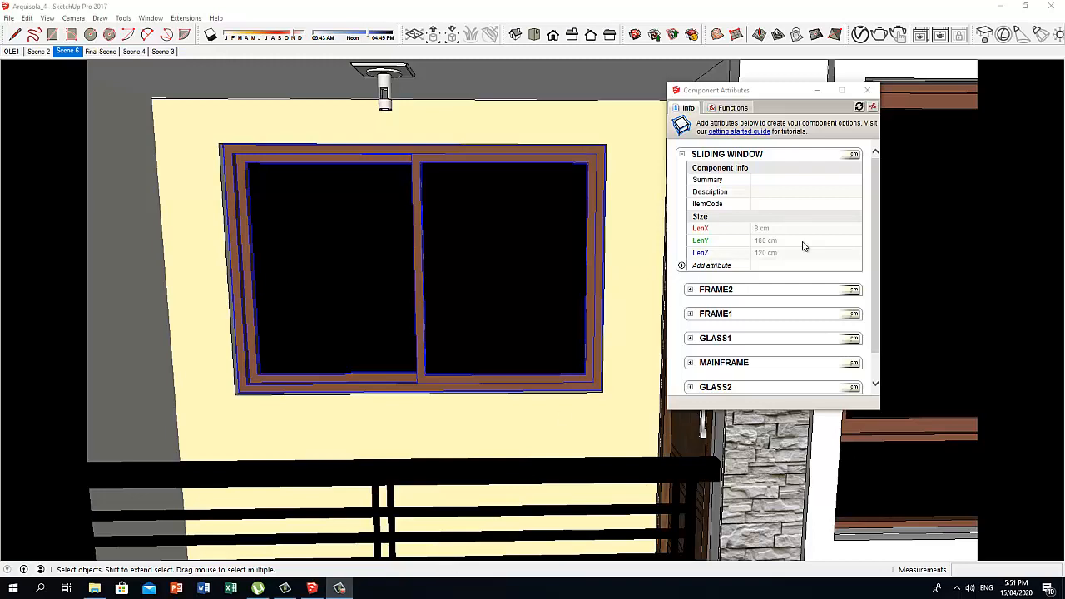
Step: Set the display rule of SLIDING WINDOW's LenY attribute to "Users can select from a list."
click(804, 244)
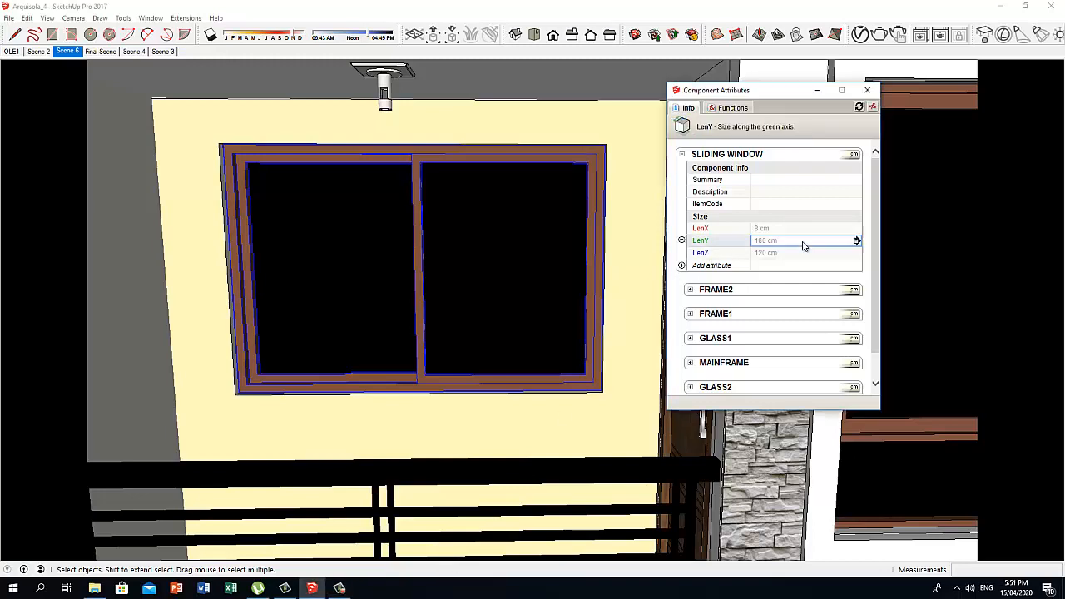
click(857, 242)
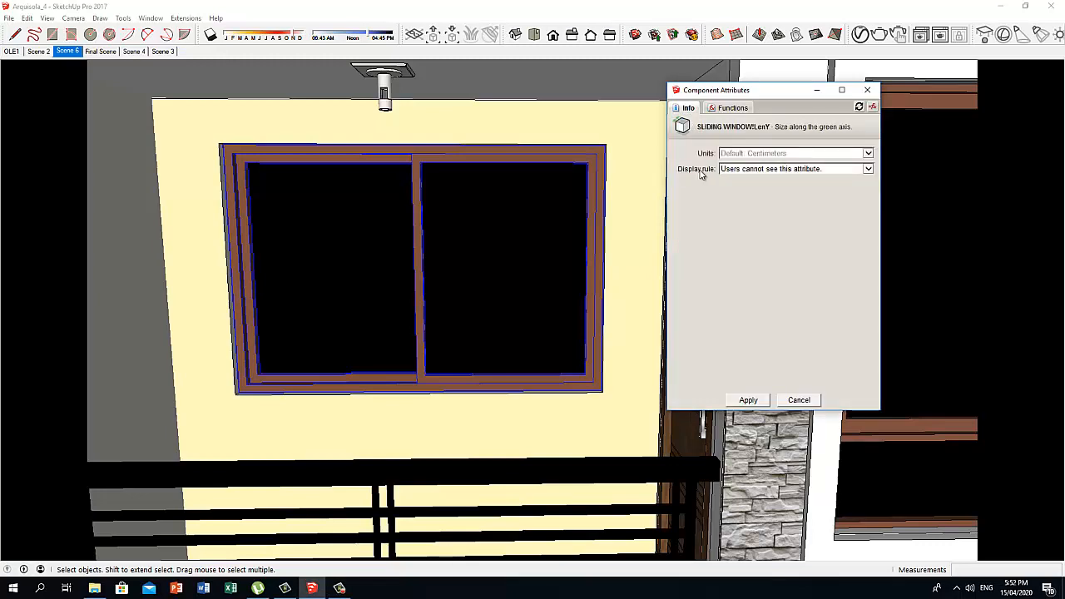
click(868, 169)
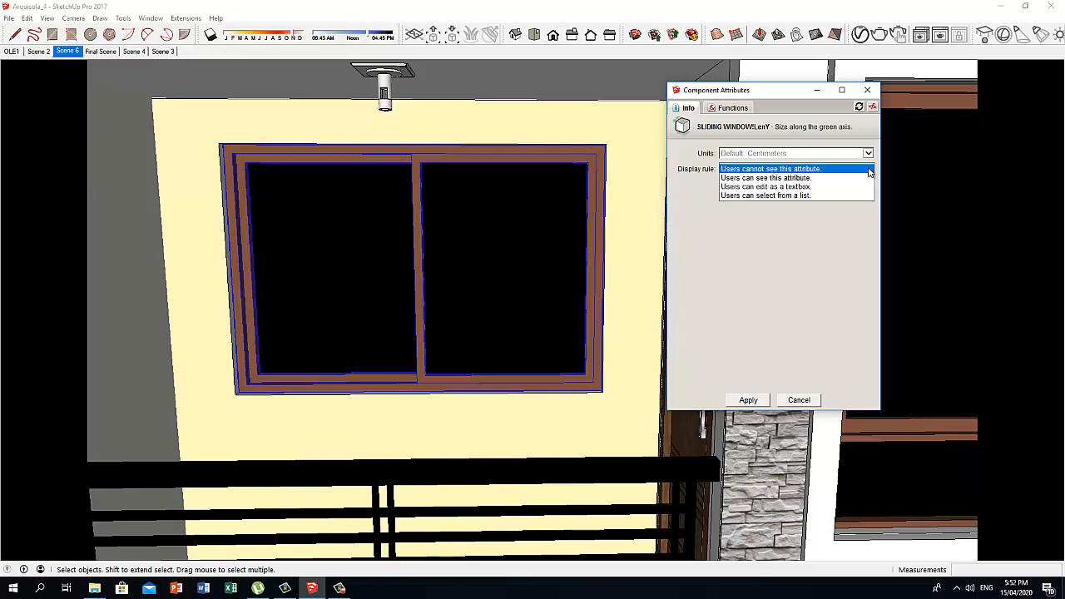
click(732, 196)
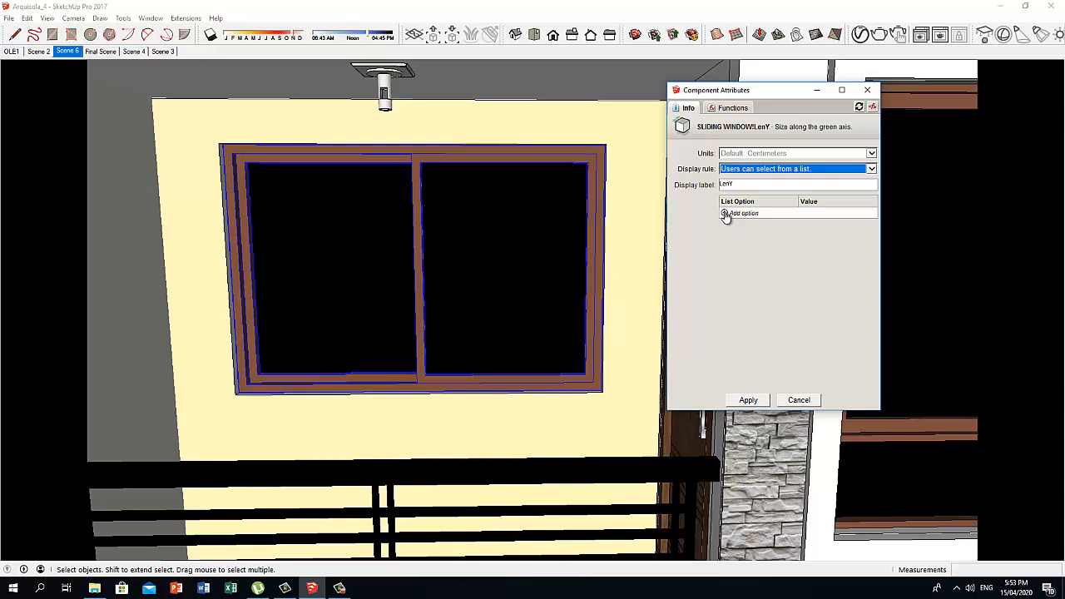
Step: Add the list options 180, 150 and 120 with matching centimetre values to the LenY attribute and apply them
click(725, 213)
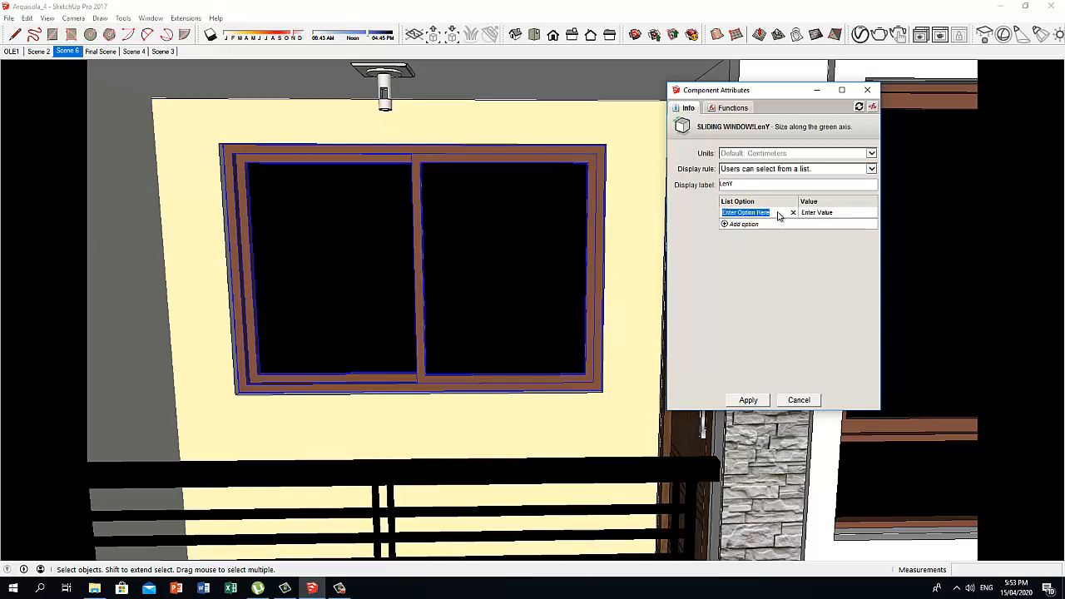
text(180)
key(Tab)
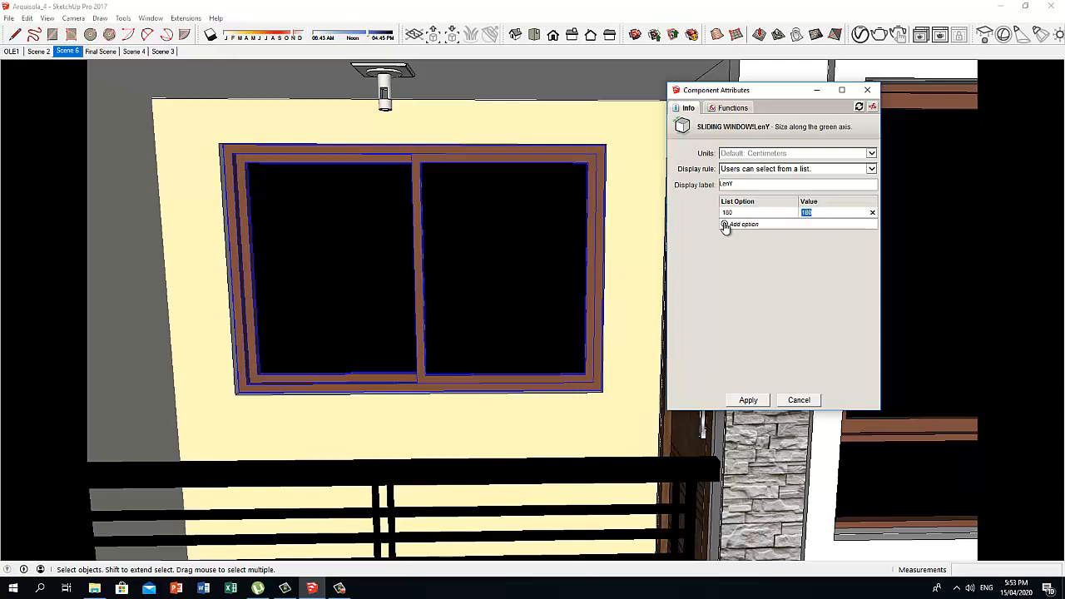
click(725, 224)
click(725, 224)
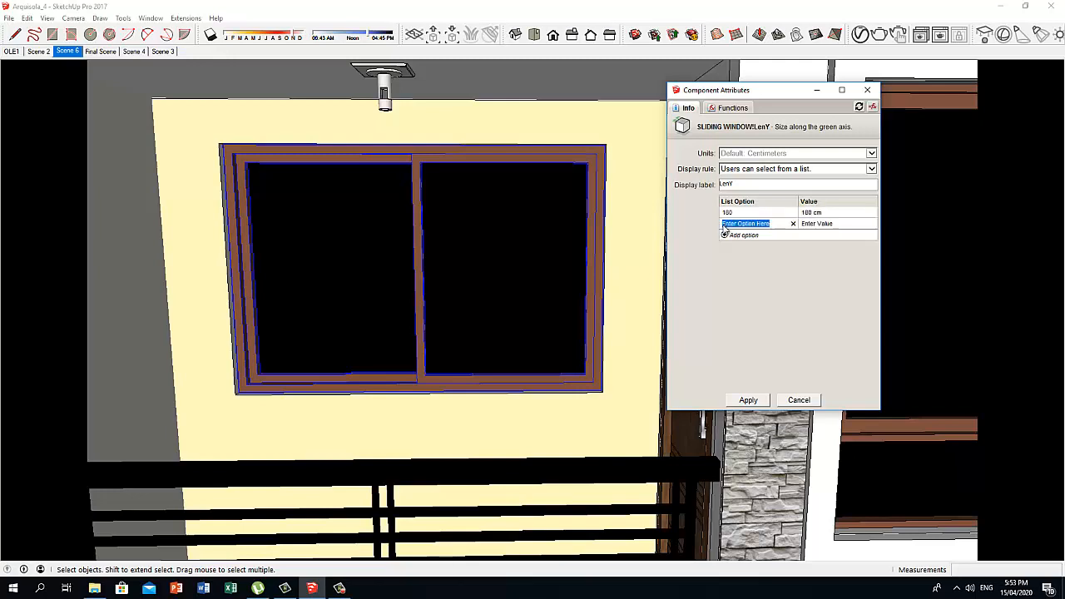
text(150)
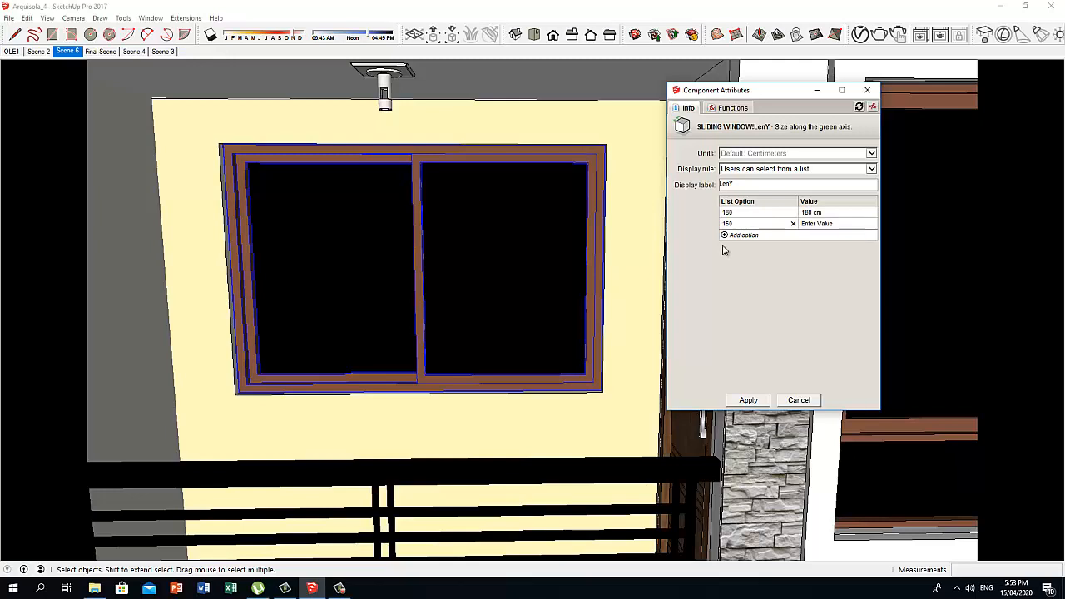
click(725, 236)
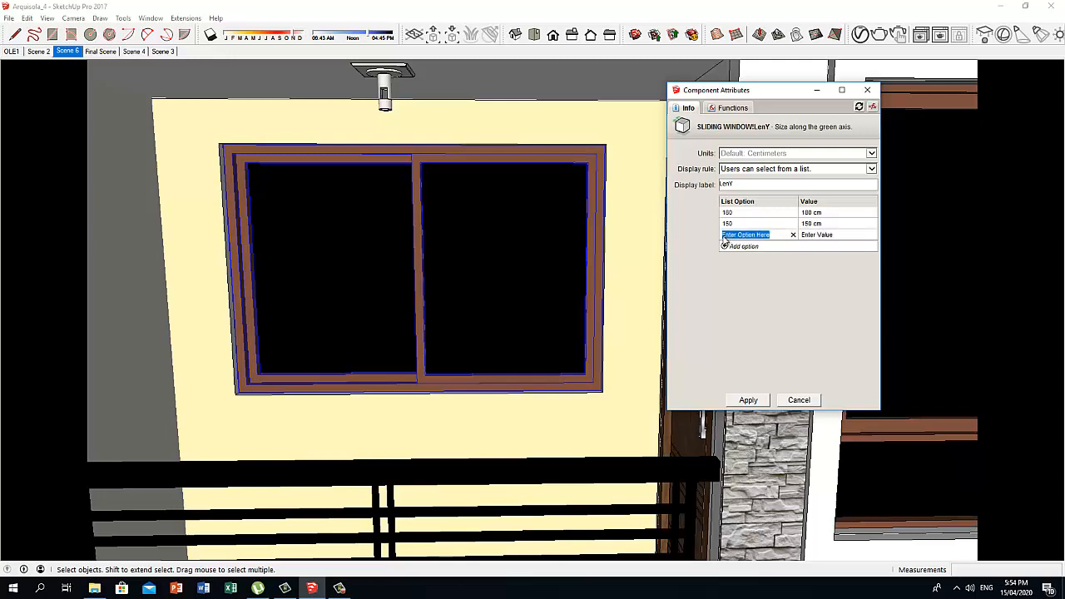
text(120)
key(Tab)
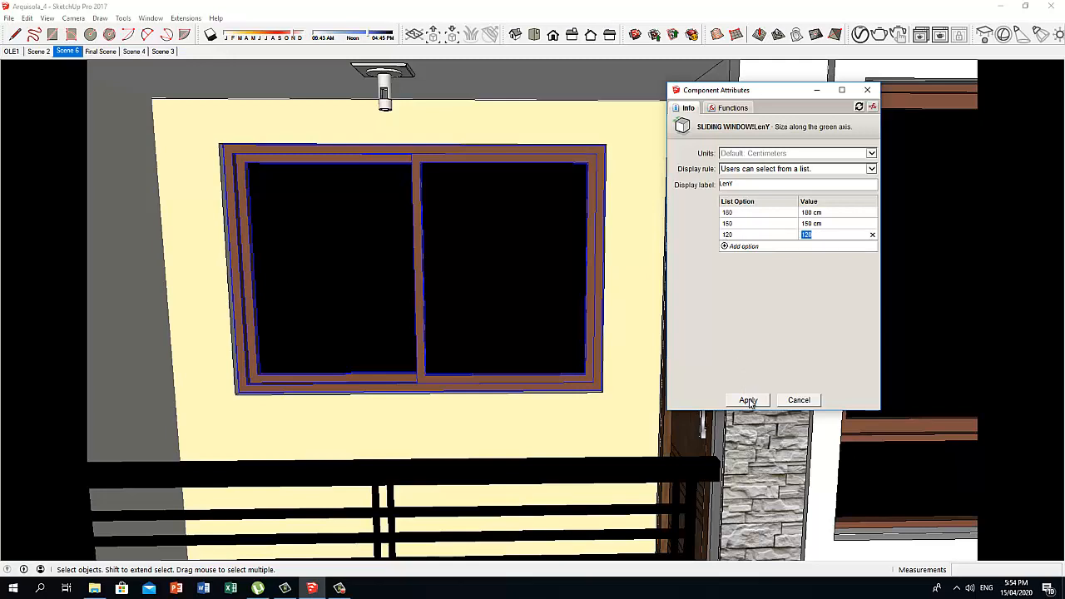
click(749, 400)
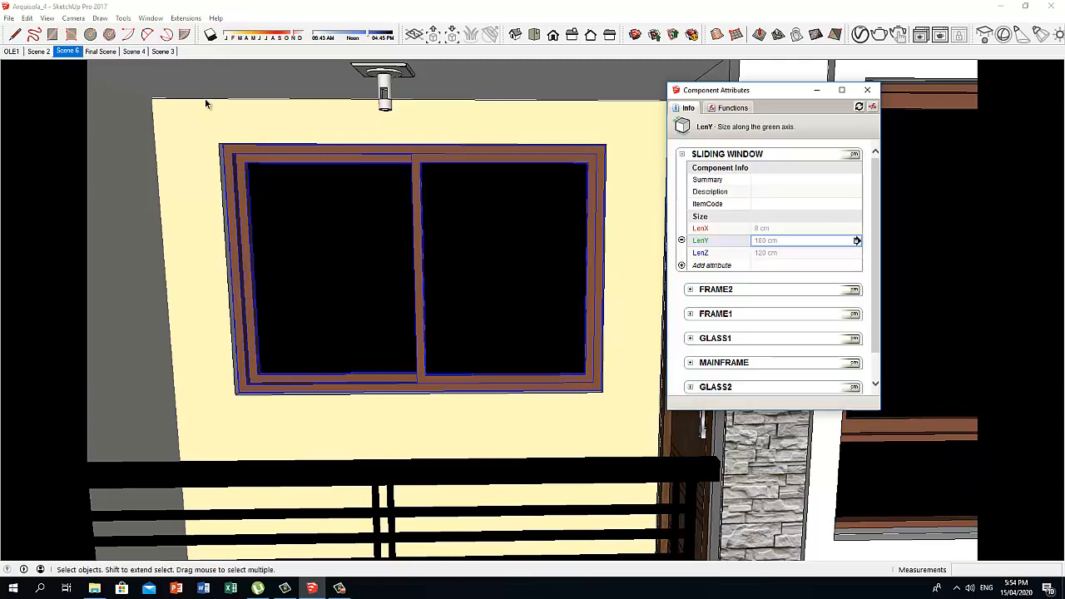
Step: Open Component Options for the sliding window and apply a LenY of 150
click(152, 18)
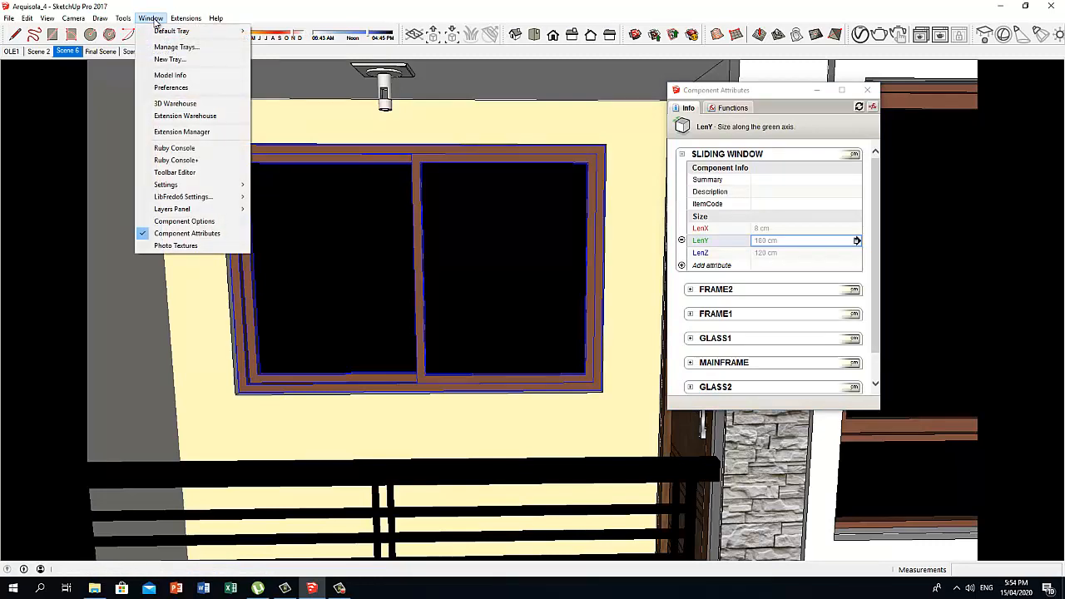
click(182, 223)
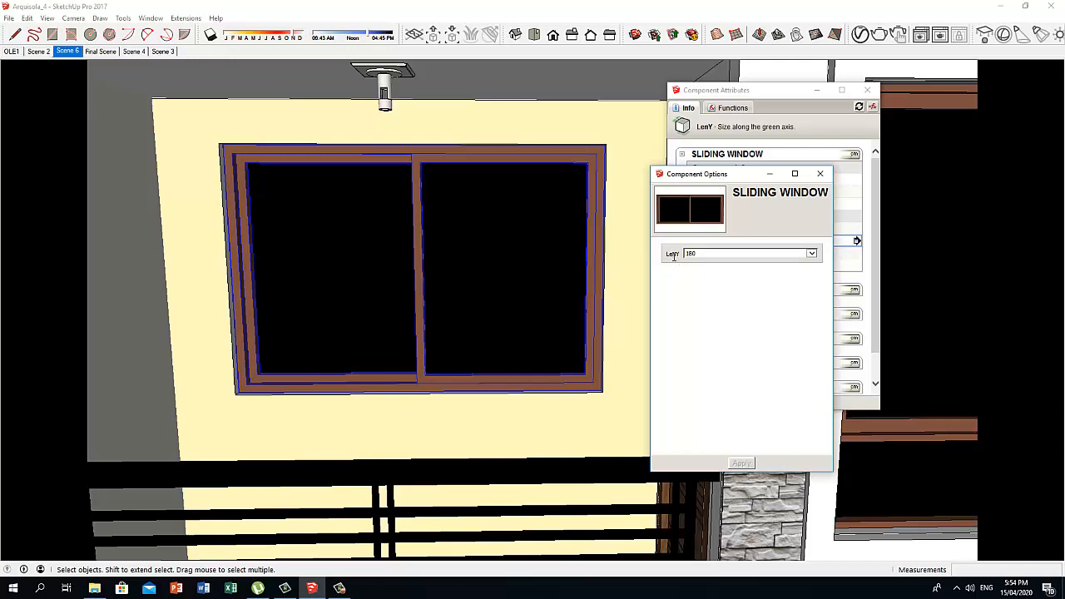
click(813, 254)
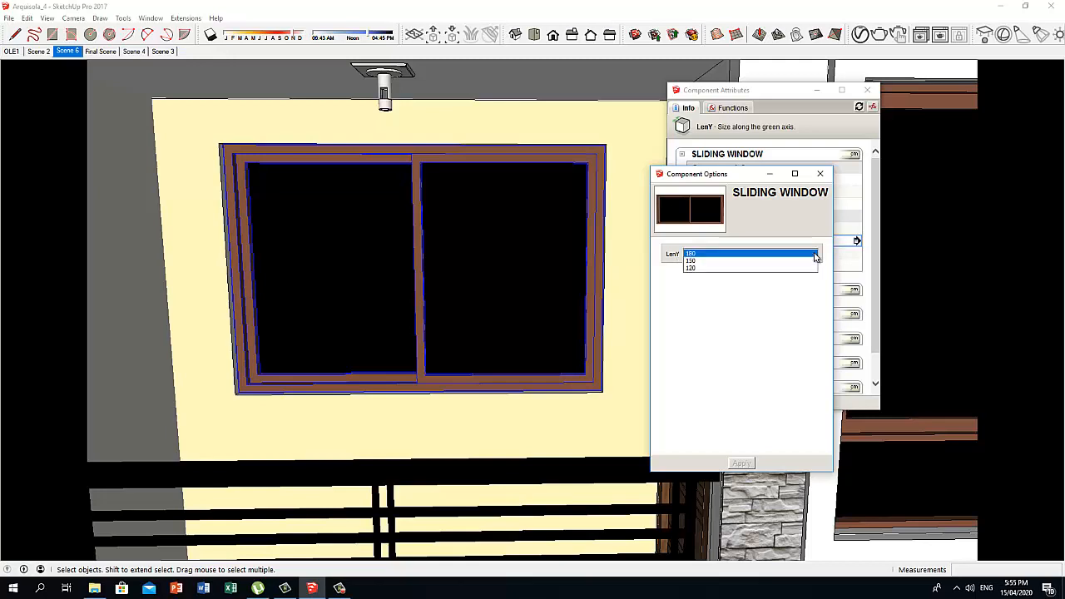
click(699, 261)
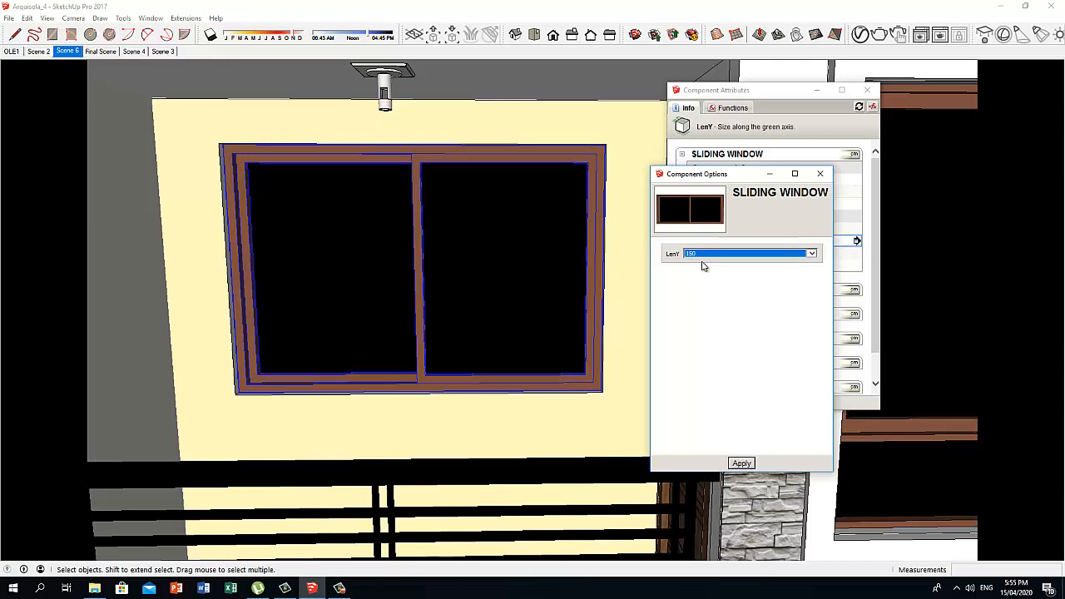
click(741, 464)
click(475, 291)
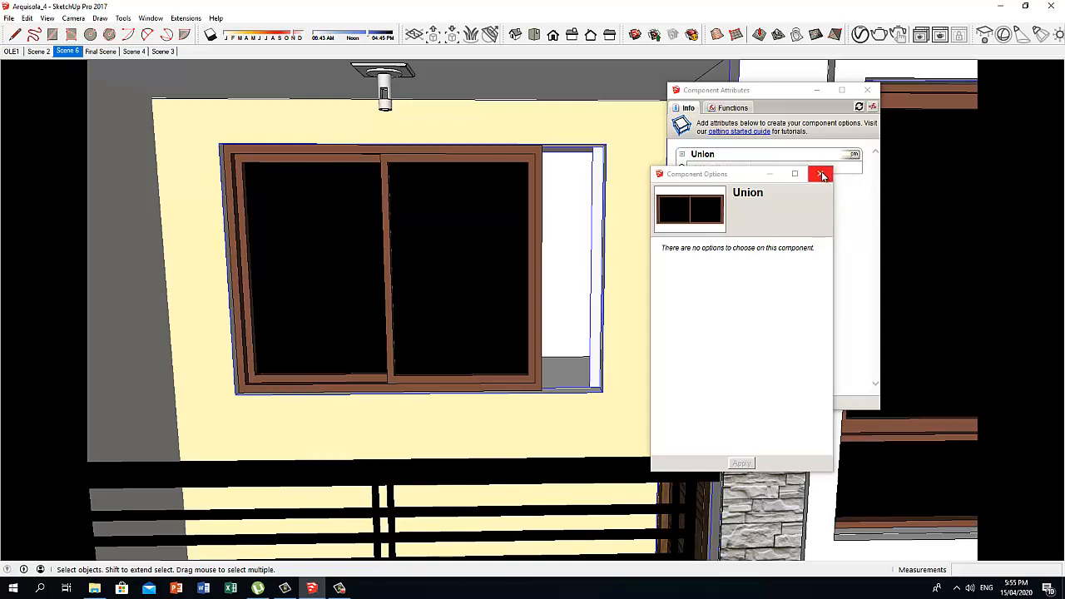
Step: Change the sliding window's LenY option to 120, close Component Options and reselect the window
click(804, 256)
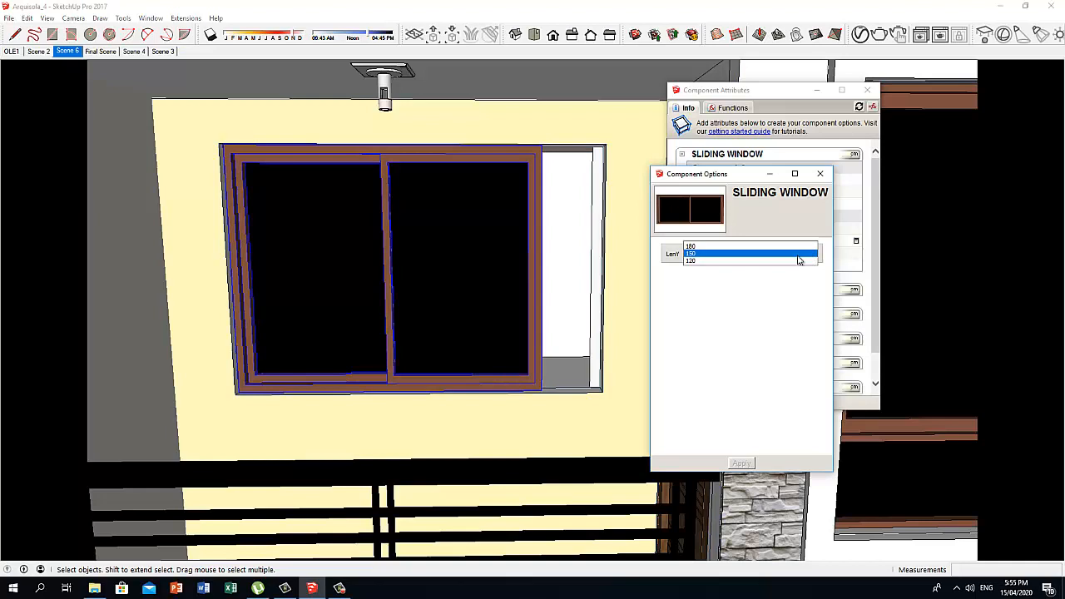
click(699, 260)
click(234, 282)
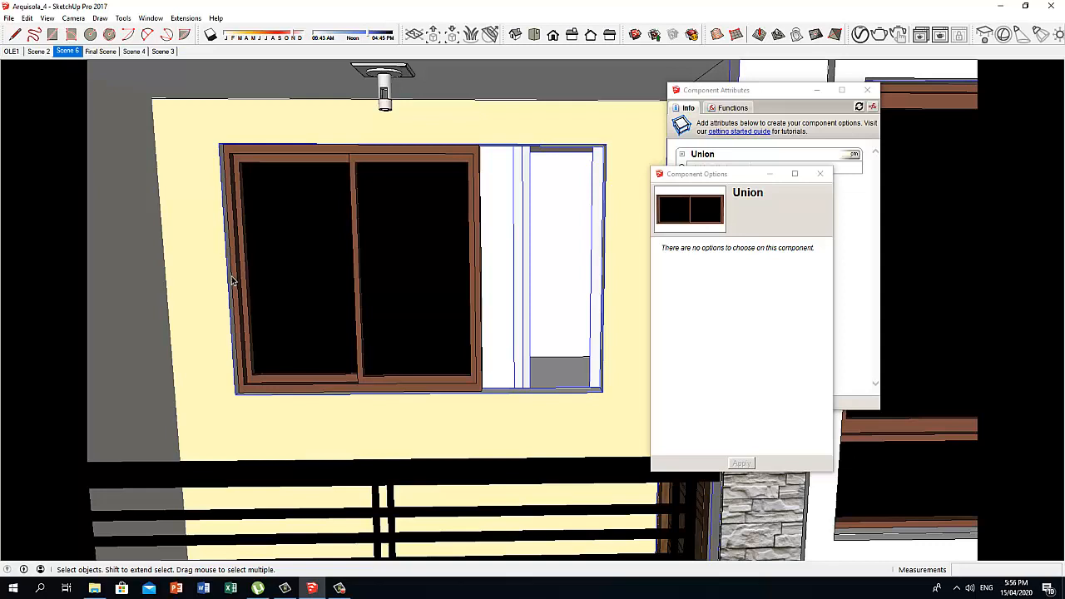
click(821, 175)
click(400, 247)
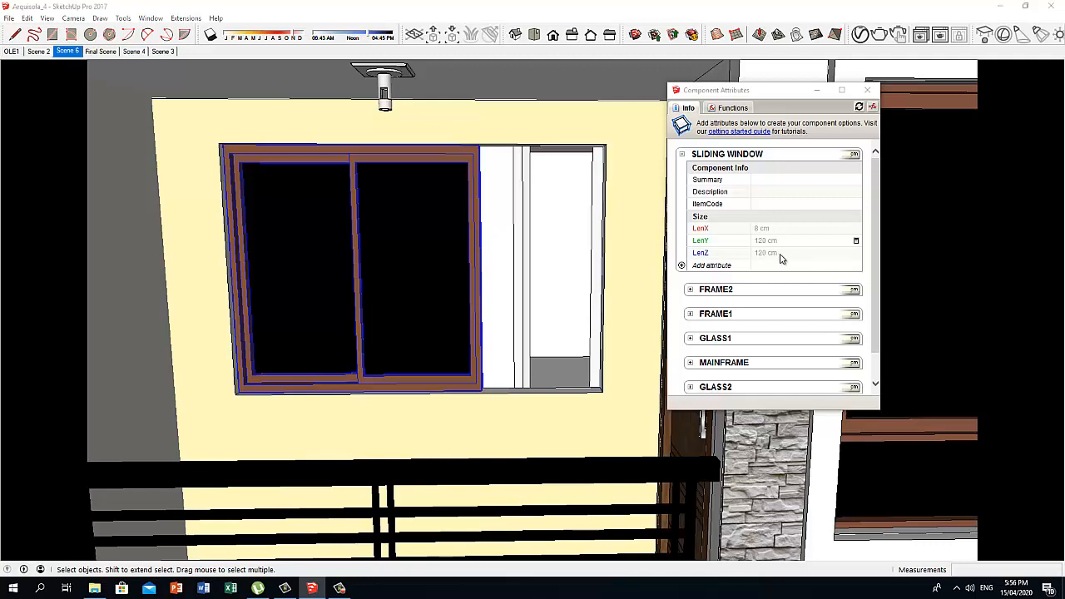
Step: Set the display rule of SLIDING WINDOW's LenZ attribute to "Users can select from a list."
click(857, 253)
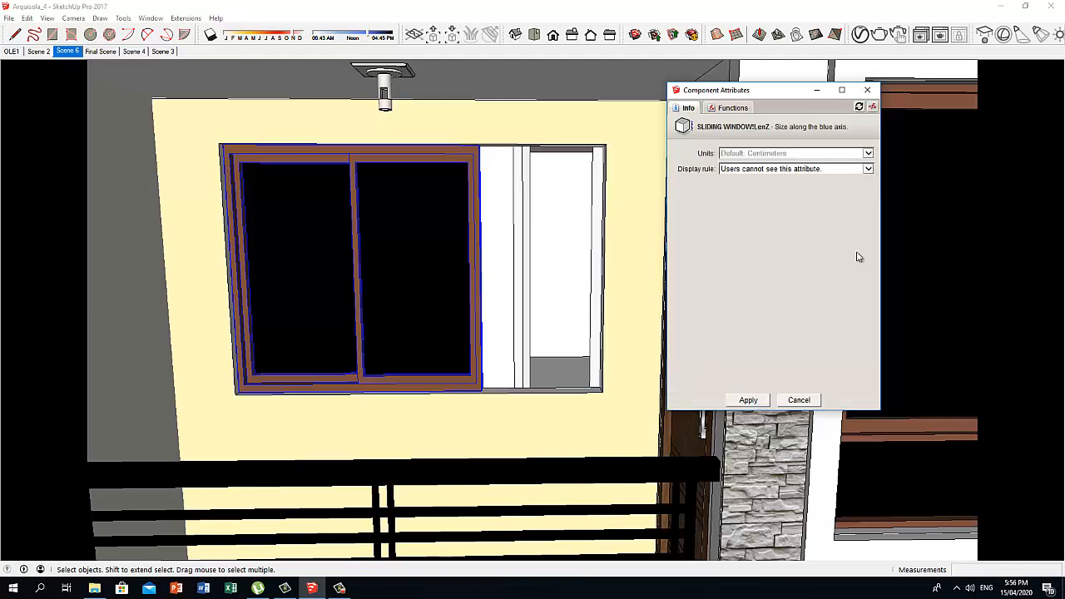
click(868, 169)
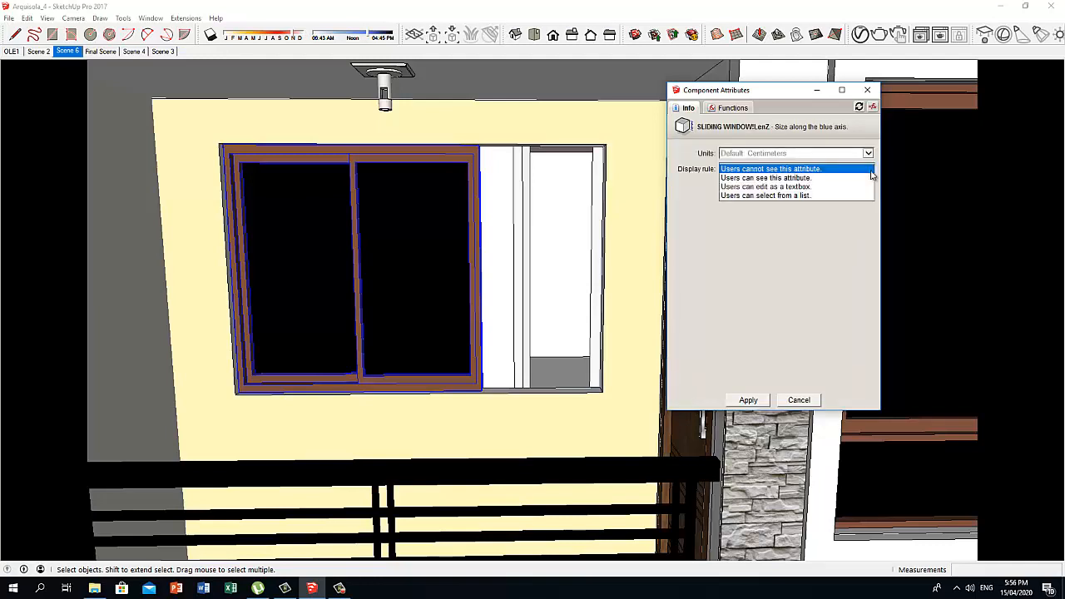
click(729, 196)
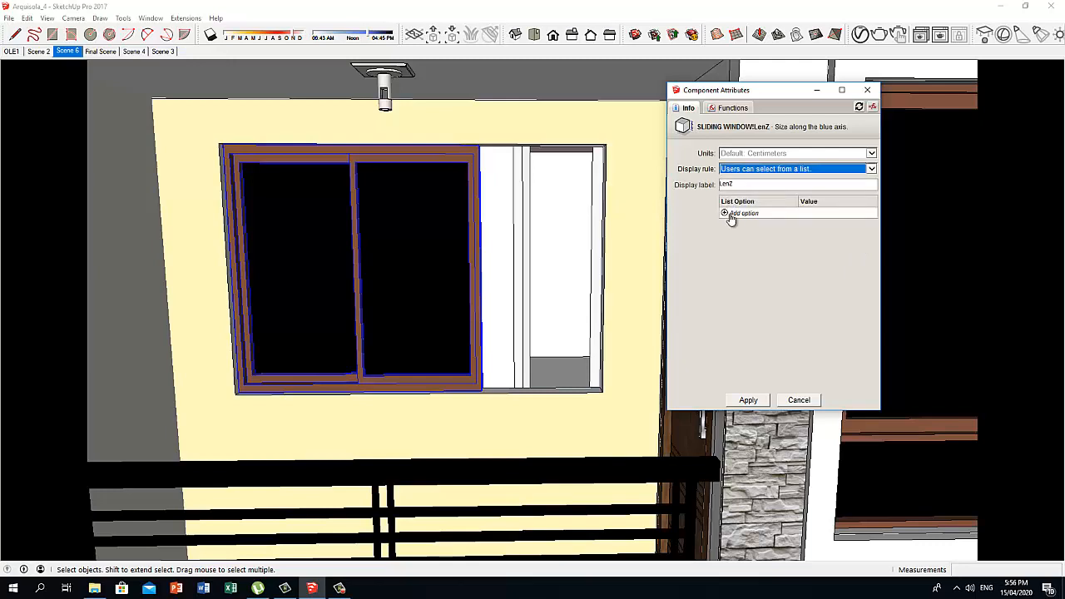
Step: Add the list options 120 and 150 to the LenZ attribute and apply them
click(735, 215)
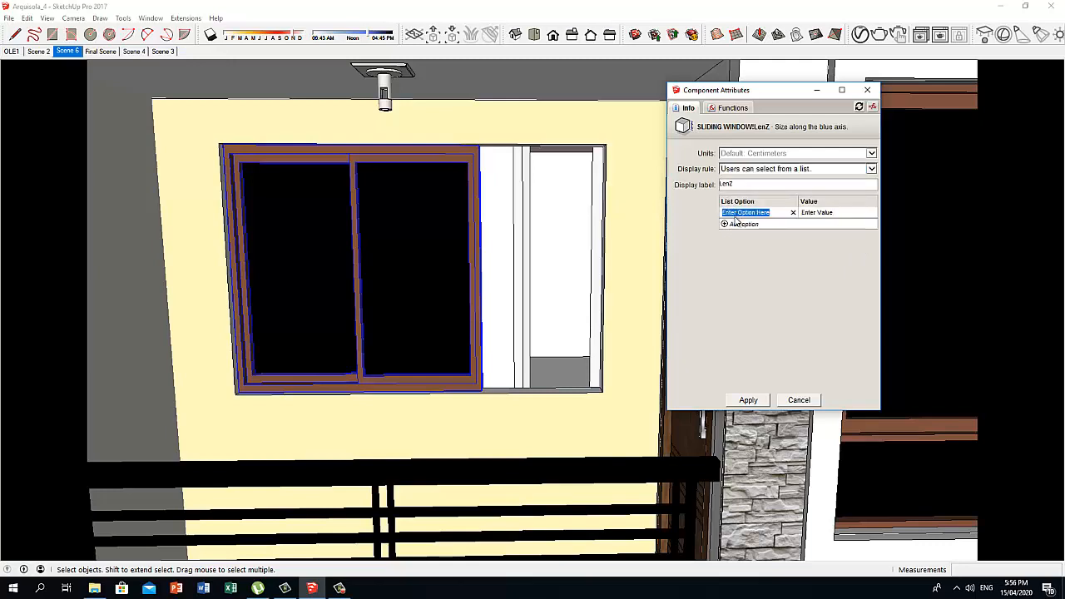
text(120)
key(Tab)
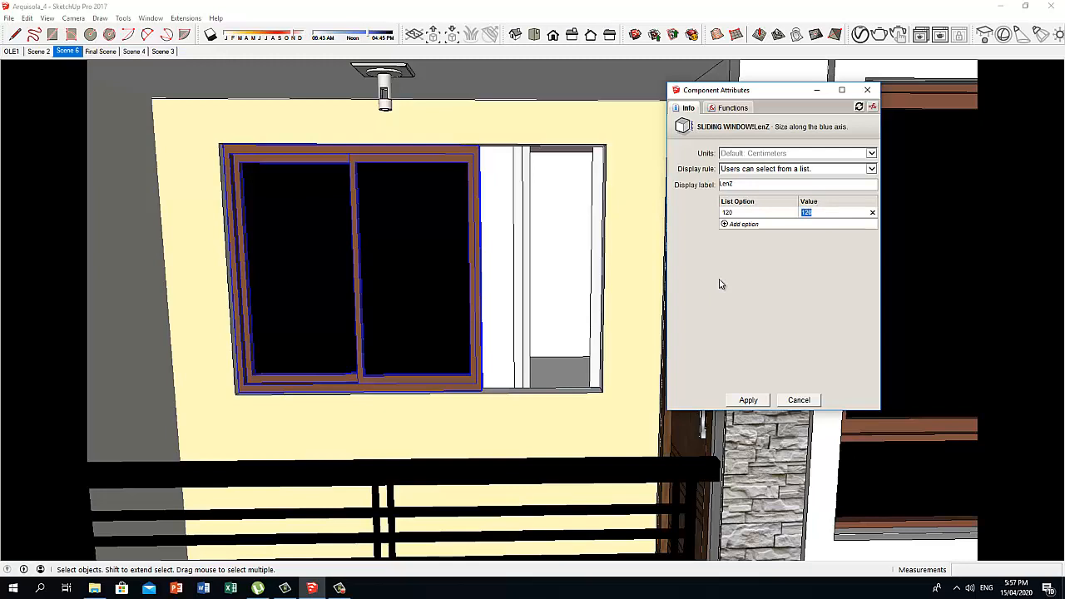
click(728, 224)
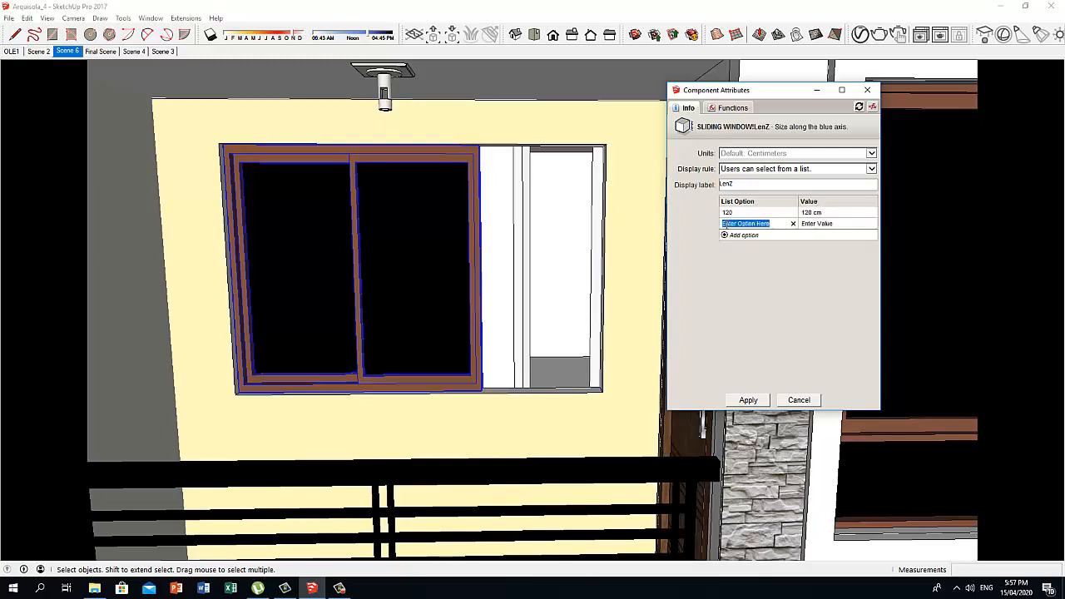
text(150)
click(748, 399)
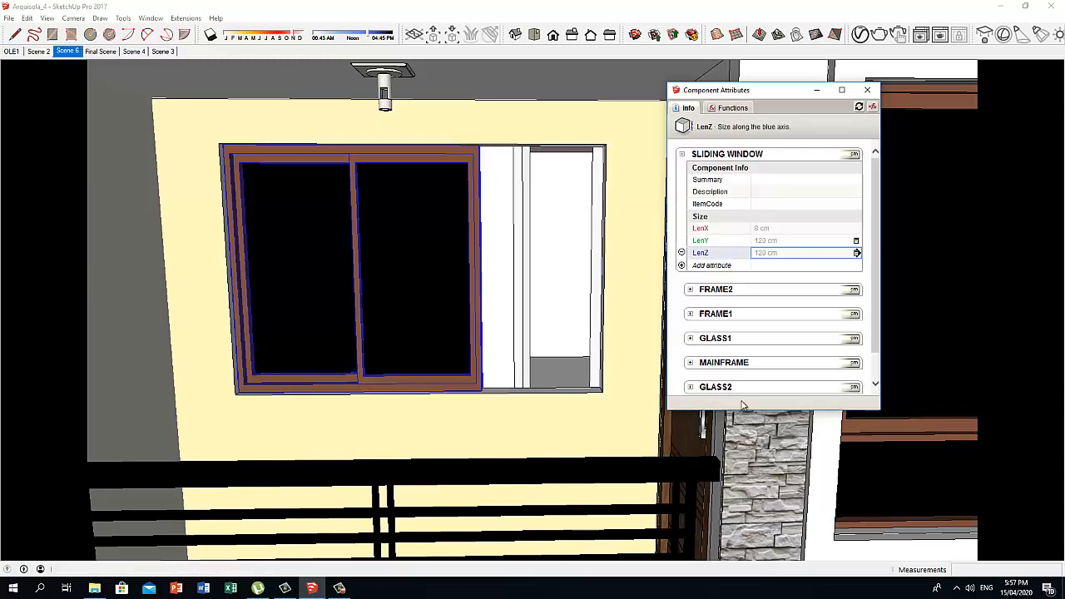
Step: Open Component Options for the sliding window and apply a LenZ of 150
click(151, 17)
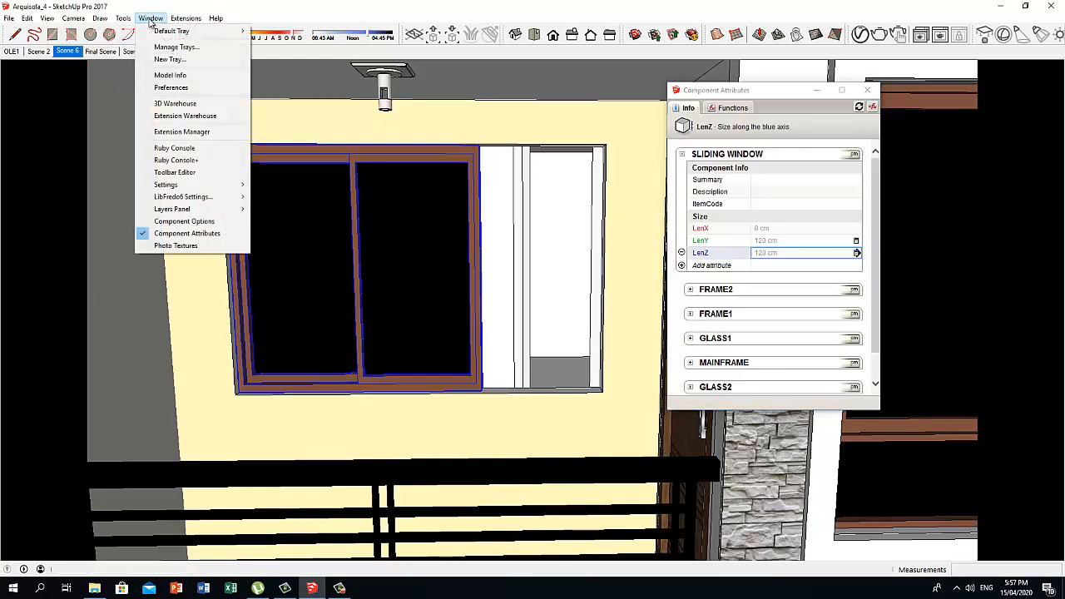
click(161, 227)
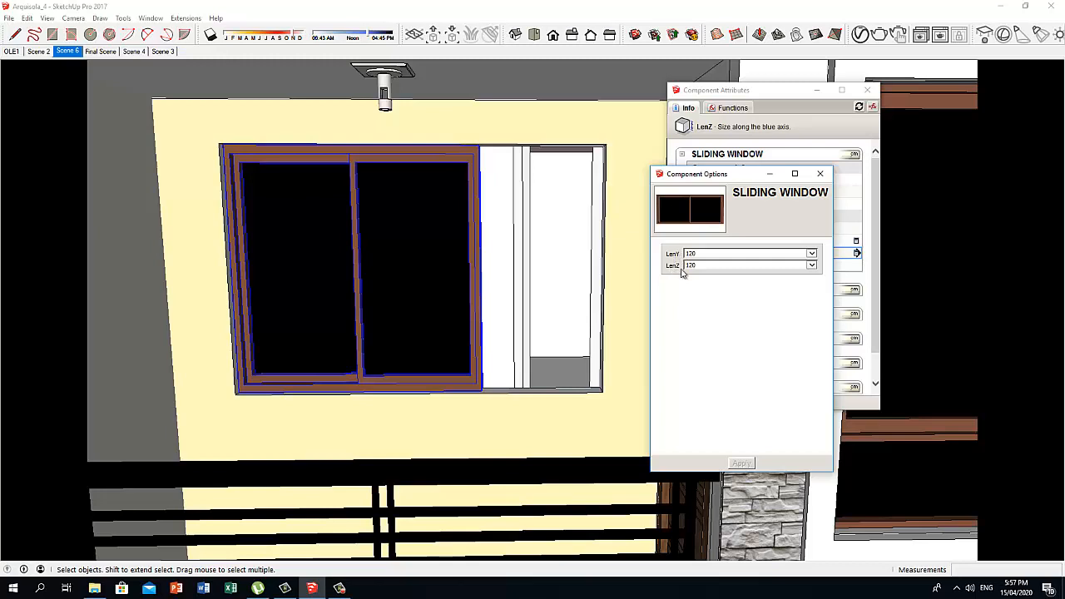
click(813, 266)
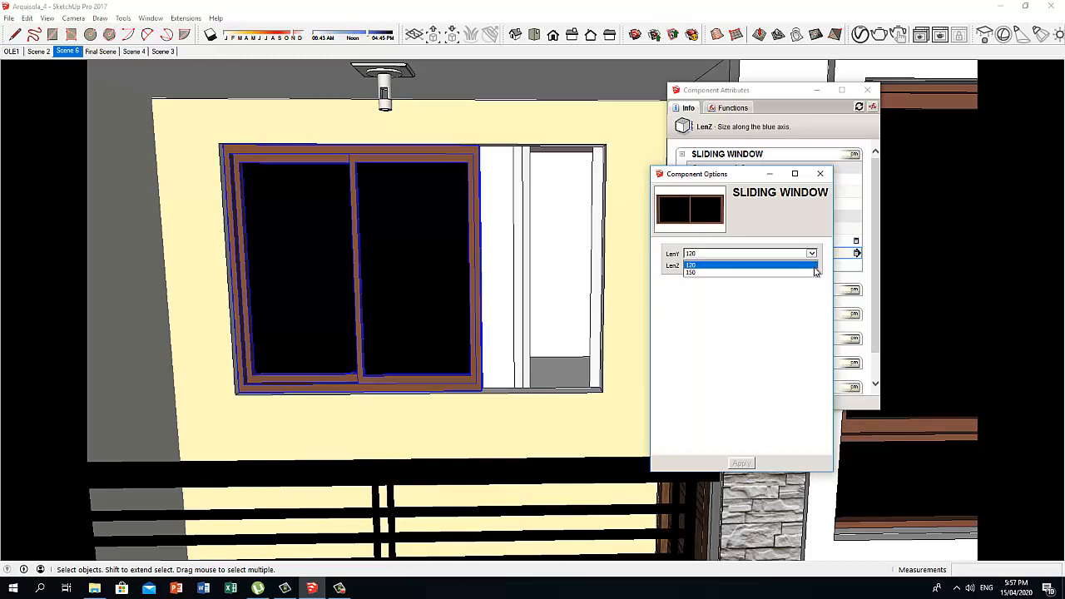
click(693, 273)
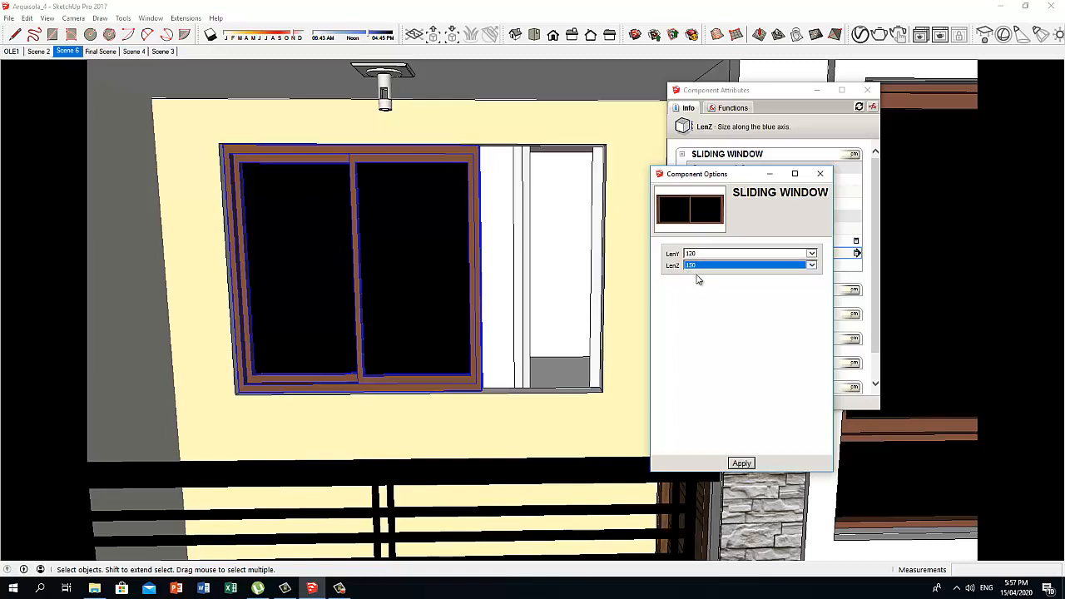
click(742, 464)
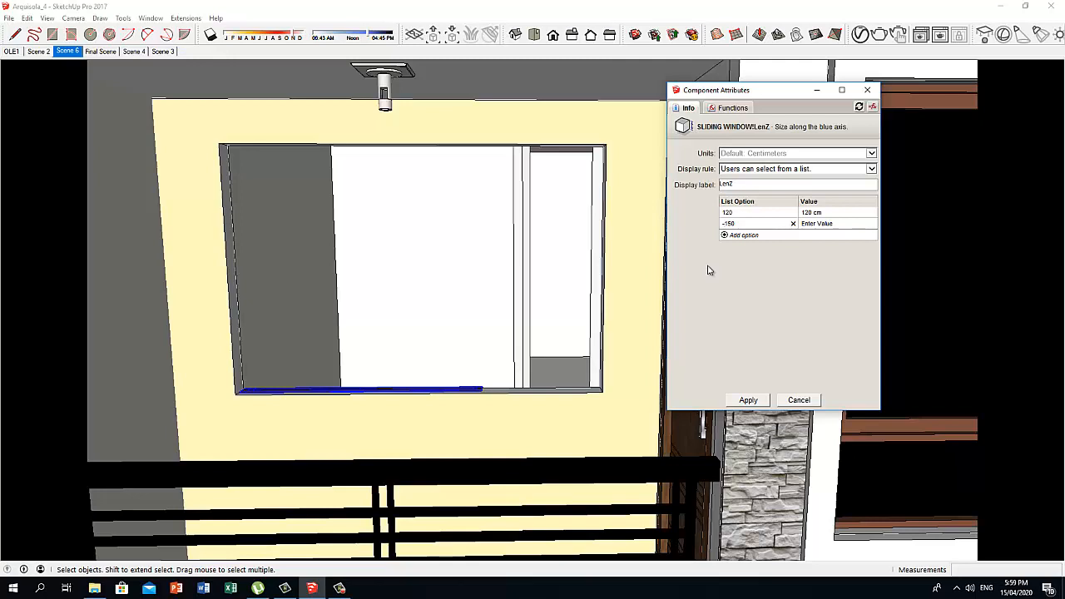
Step: Complete LenZ's -150 list option with a value of -150 cm, apply it and open Component Options
key(Tab)
click(749, 400)
click(151, 19)
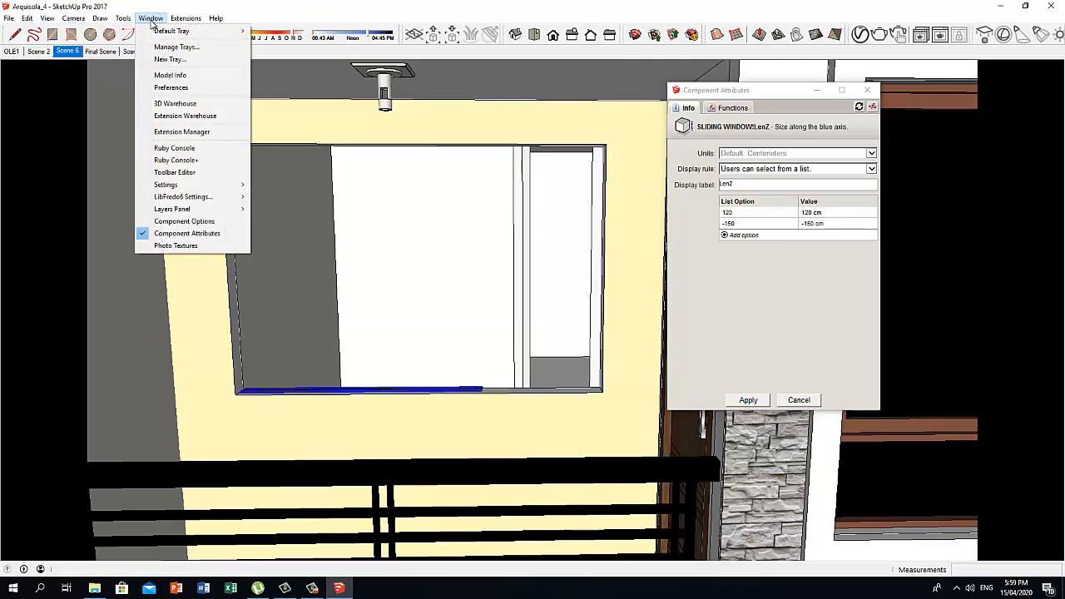
click(170, 222)
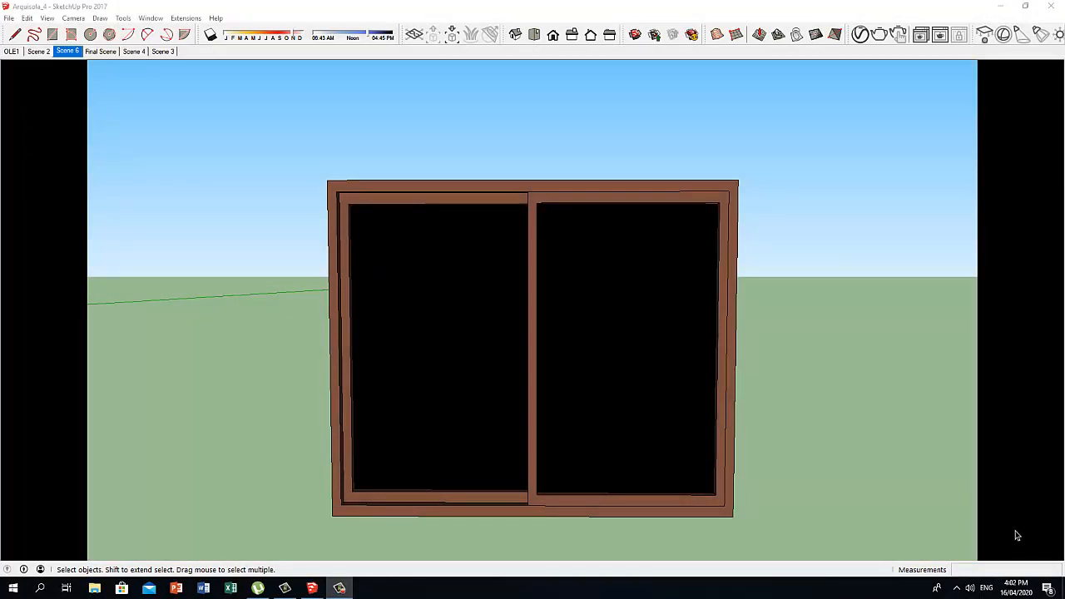
Step: Select the standalone sliding window, open its Component Options and apply a LenZ of 120
click(487, 241)
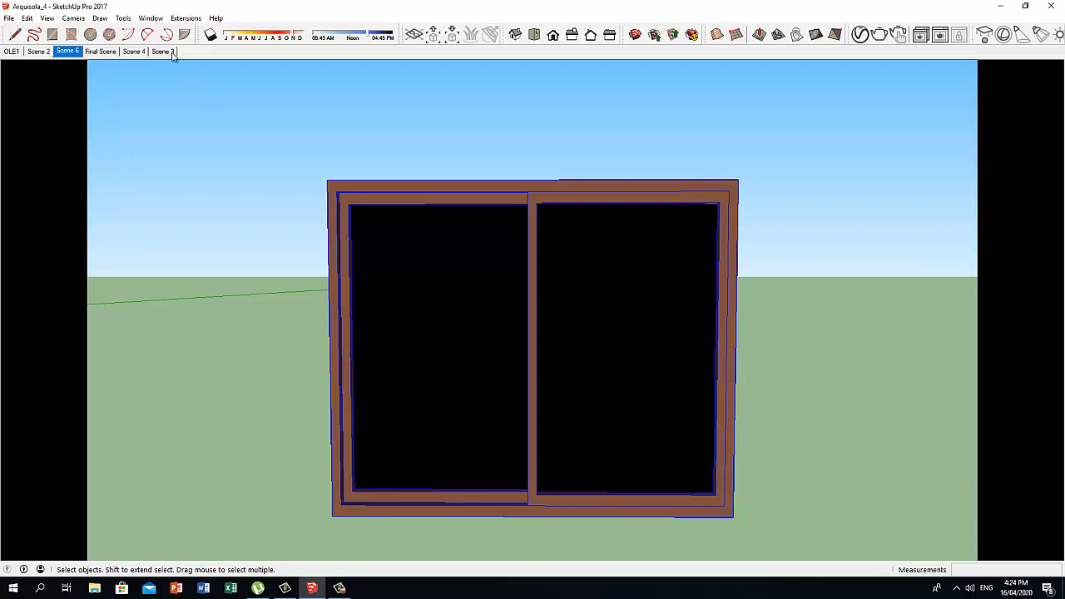
click(155, 19)
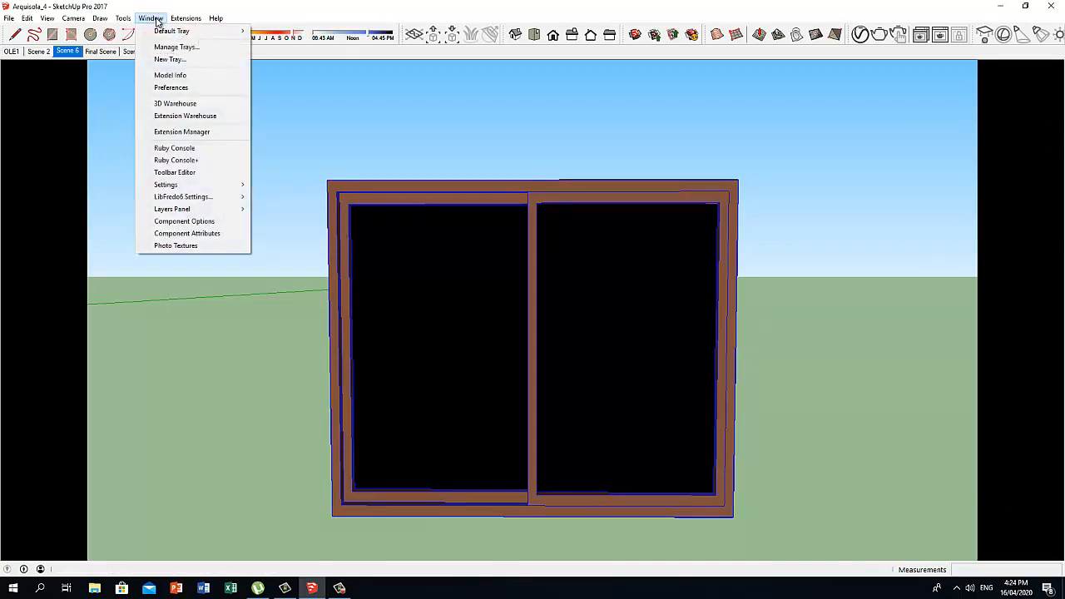
click(164, 223)
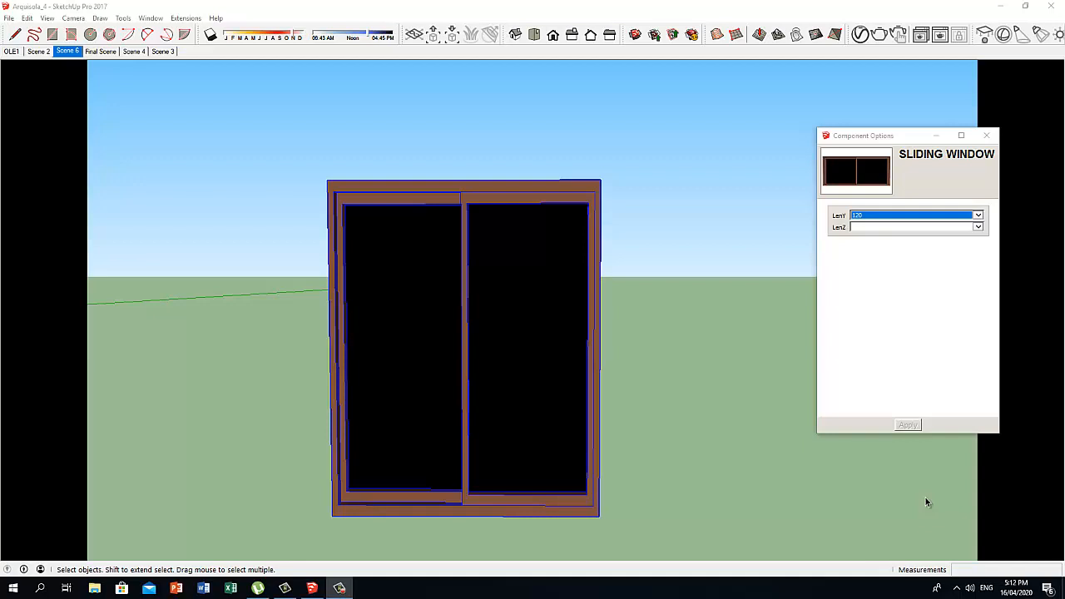
click(874, 228)
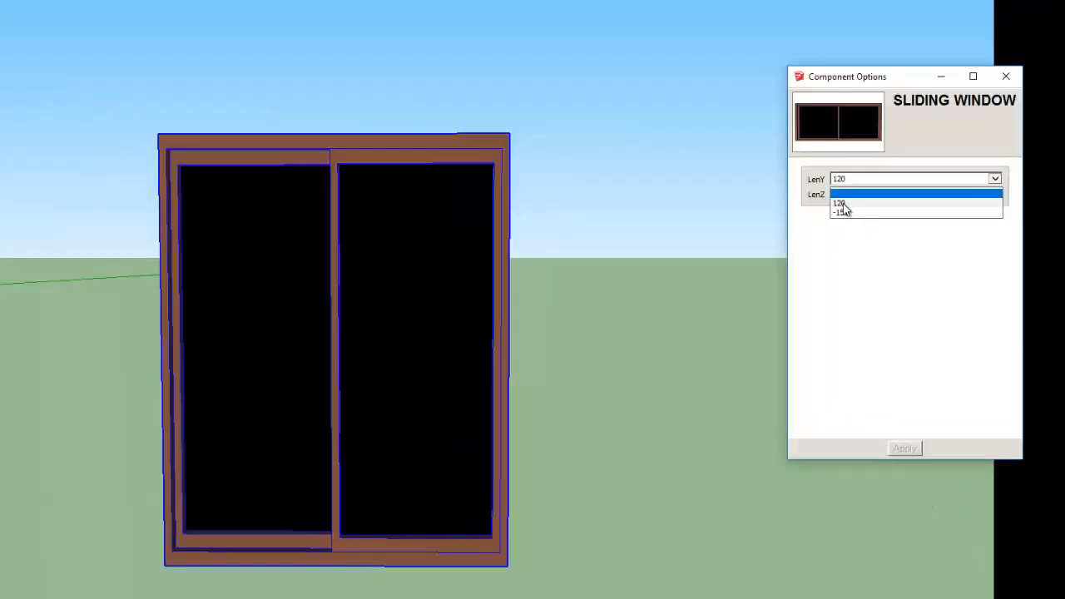
click(870, 237)
click(905, 449)
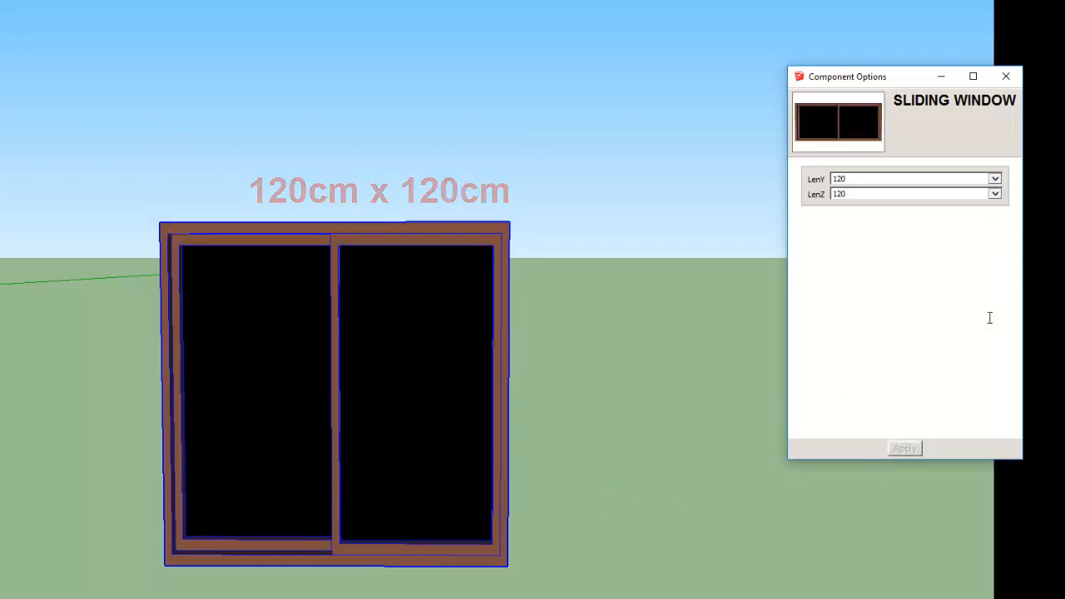
Step: Try the sliding window's LenY sizes by applying 150 and 180 in turn
click(995, 179)
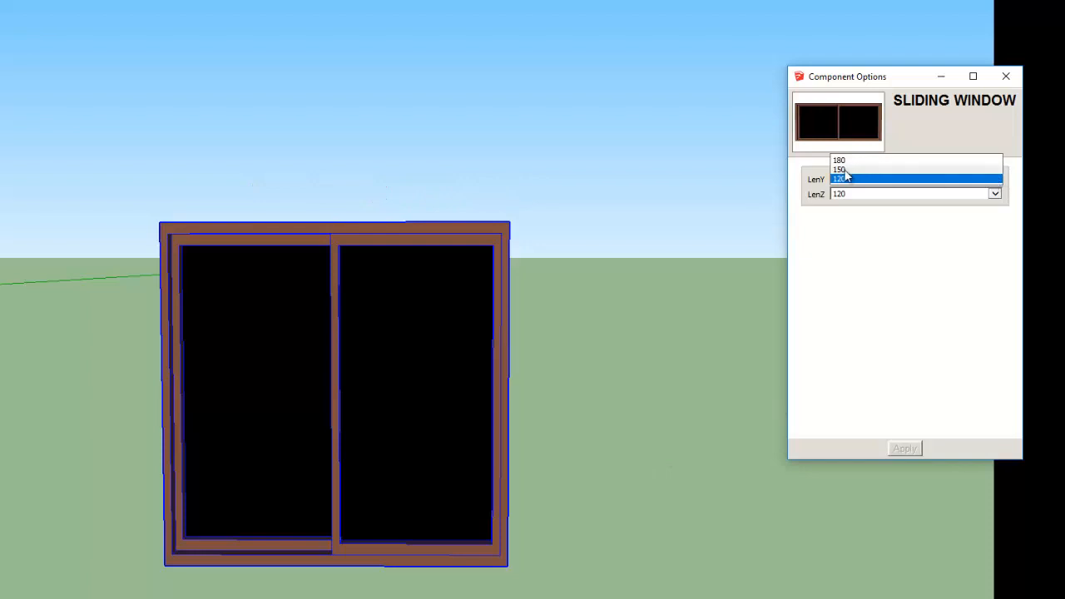
click(856, 170)
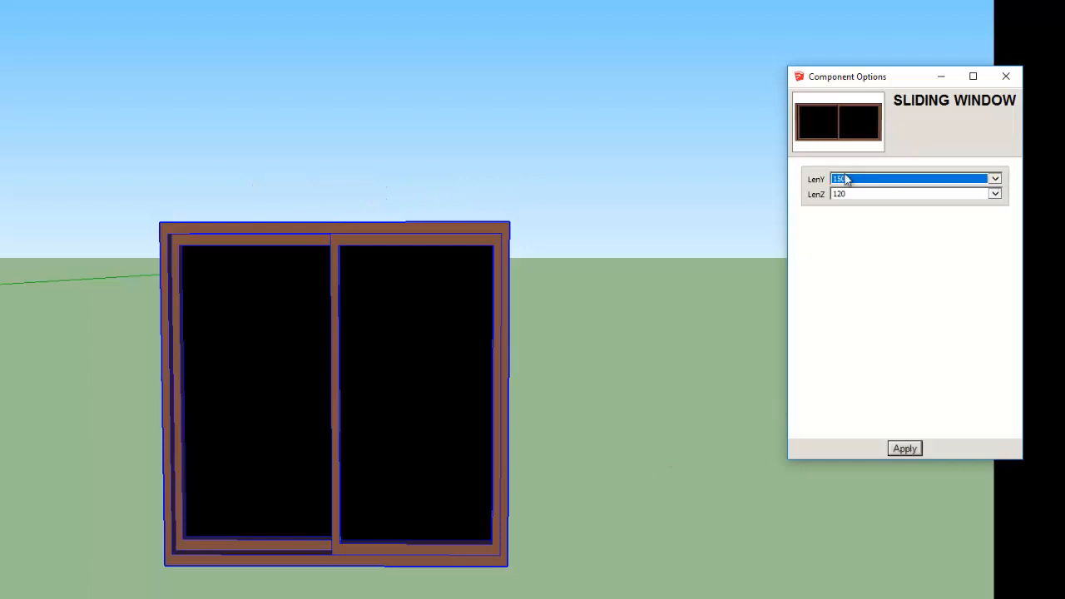
click(903, 449)
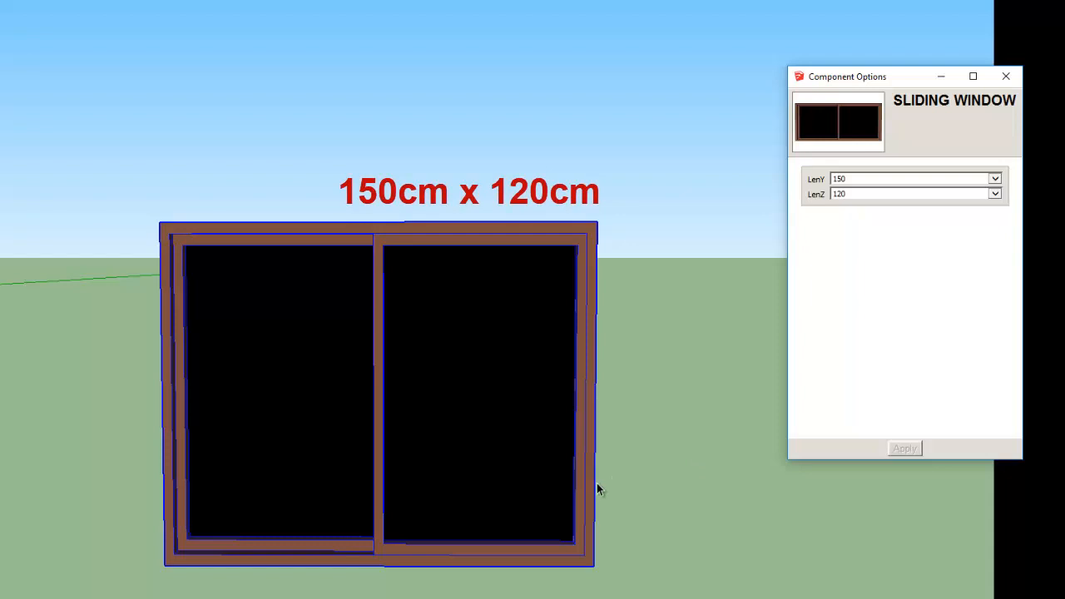
click(857, 179)
click(853, 170)
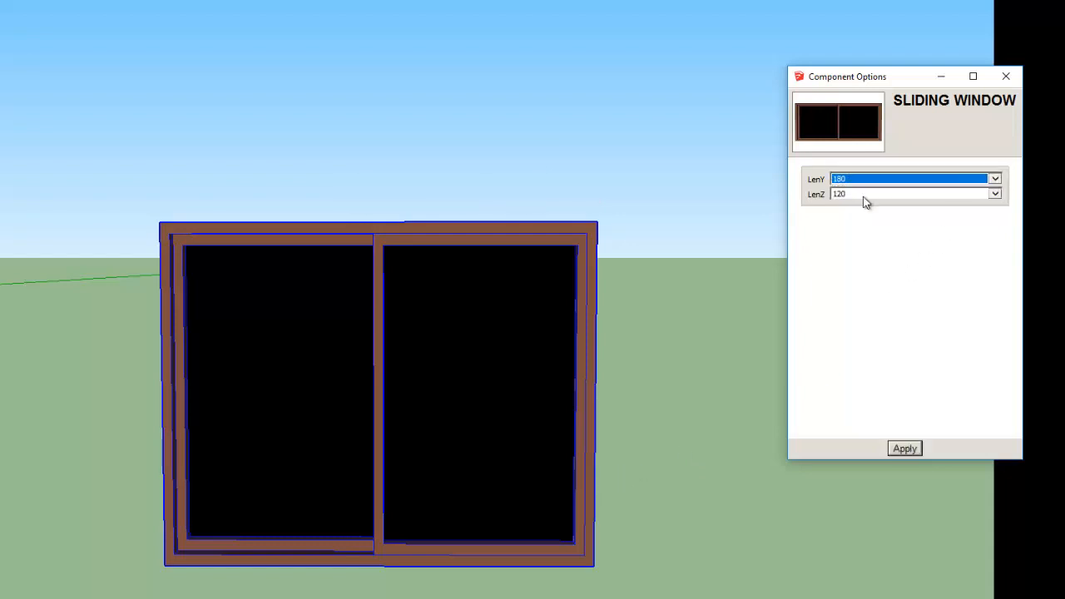
click(903, 450)
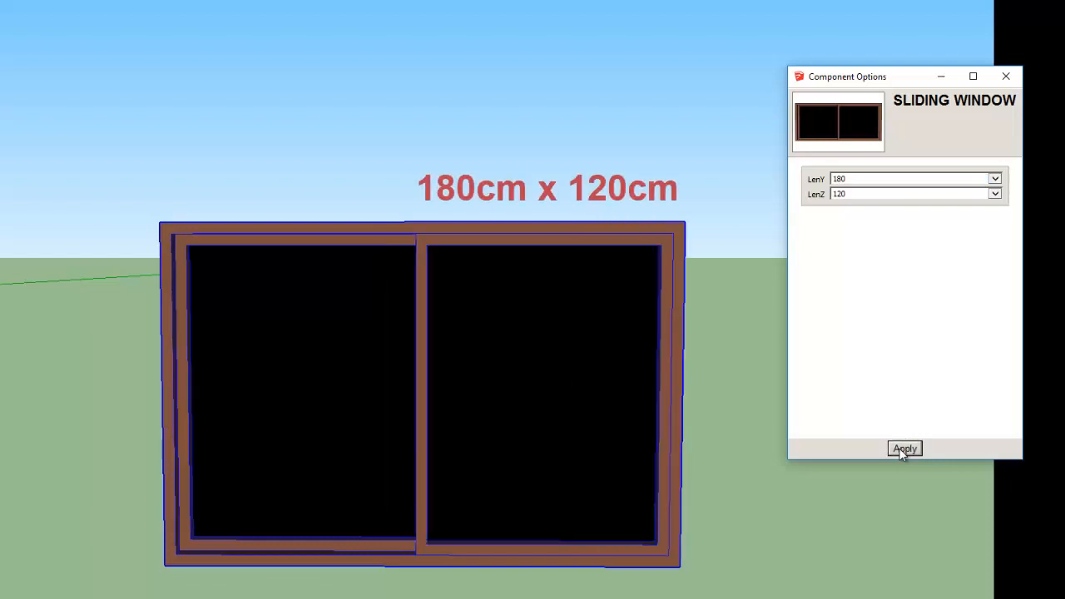